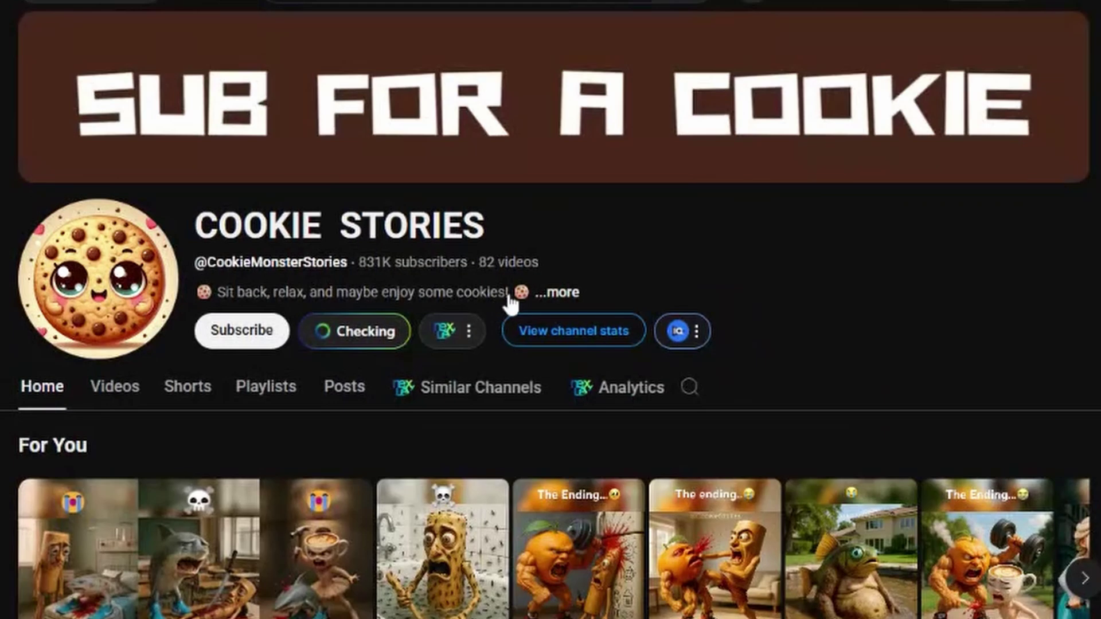
# Examine the COOKIE STORIES channel's Shorts sorted by popularity and its list of similar channels.
pyautogui.click(182, 396)
pyautogui.scroll(-12, 374, 546)
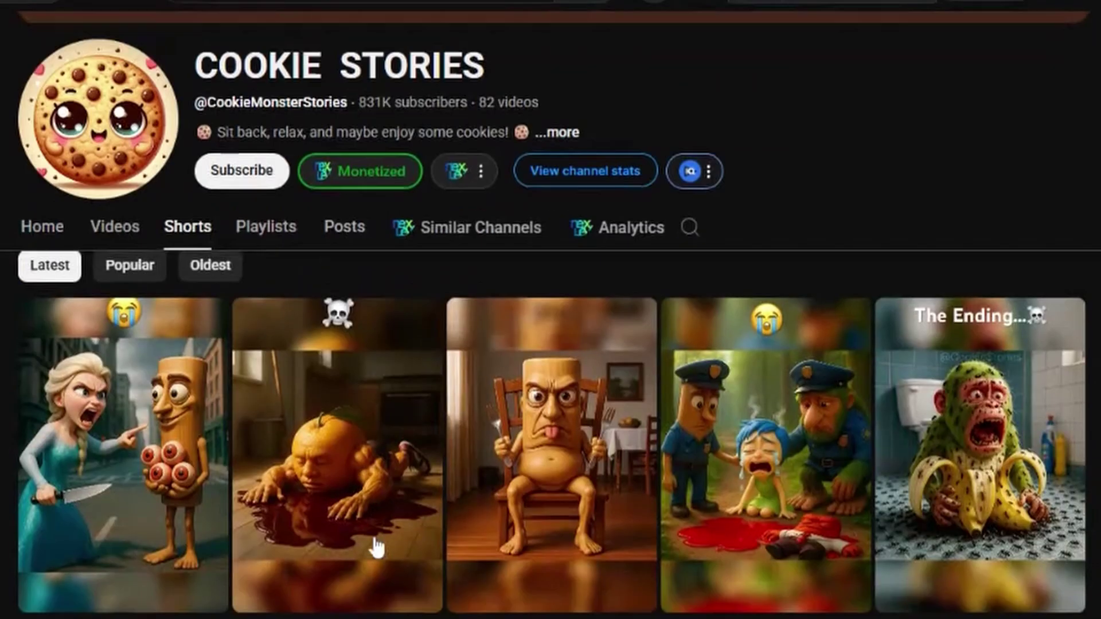
pyautogui.scroll(-20, 440, 607)
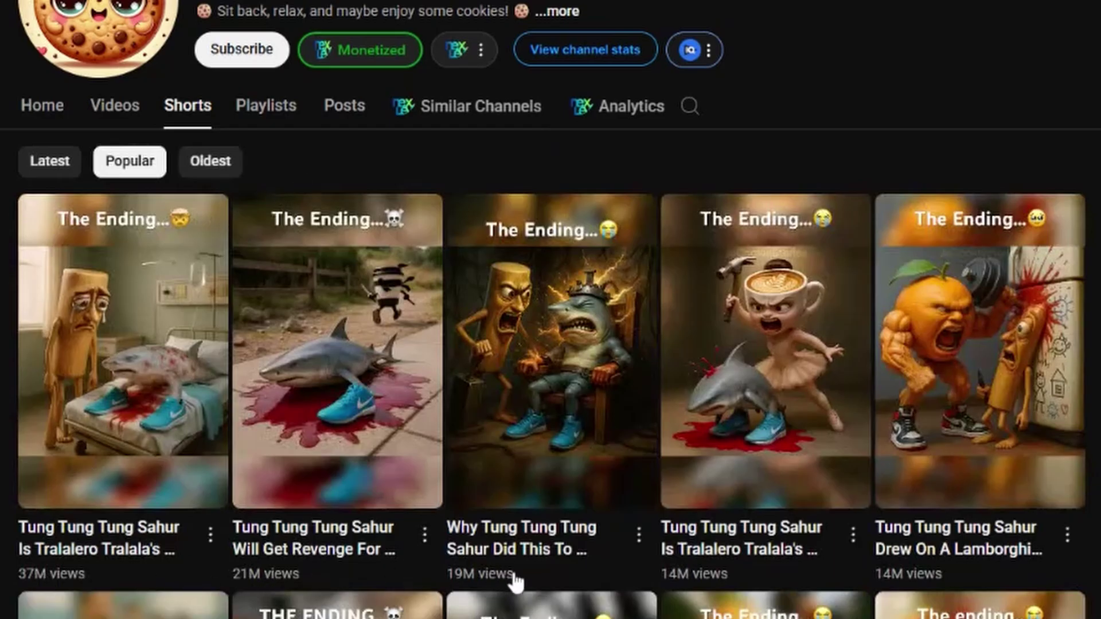
pyautogui.scroll(-3, 854, 615)
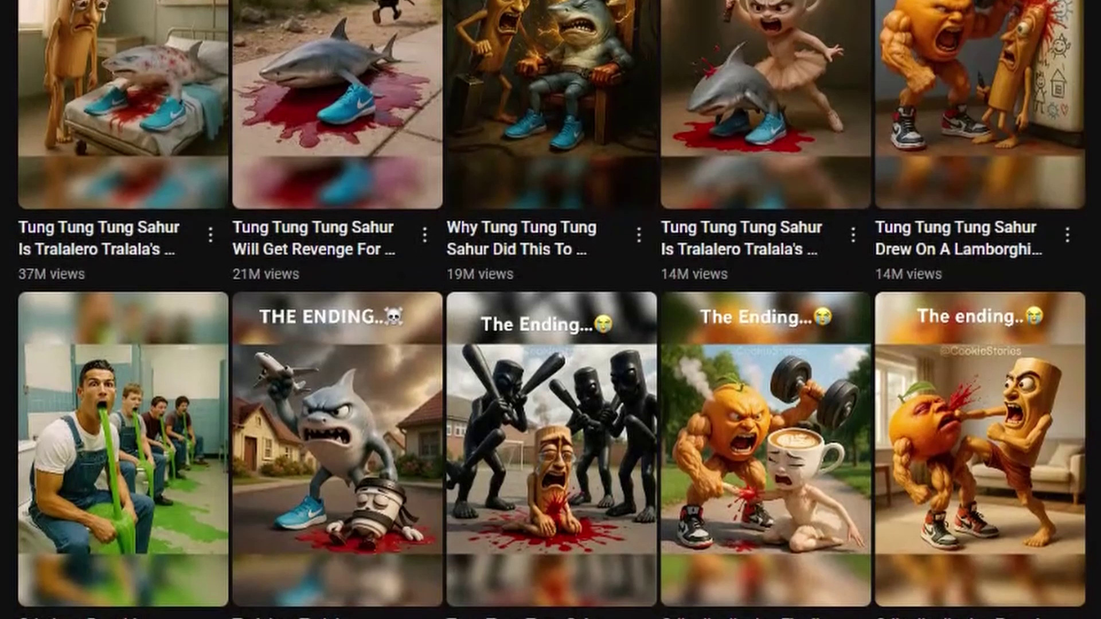
pyautogui.scroll(-5, 551, 309)
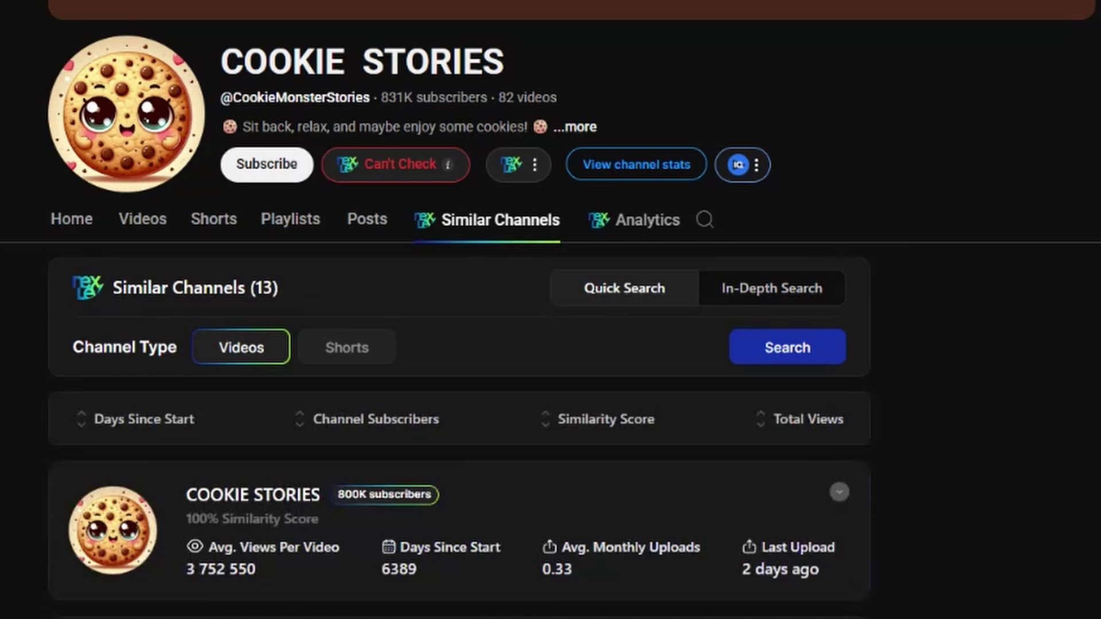
pyautogui.scroll(-6, 181, 230)
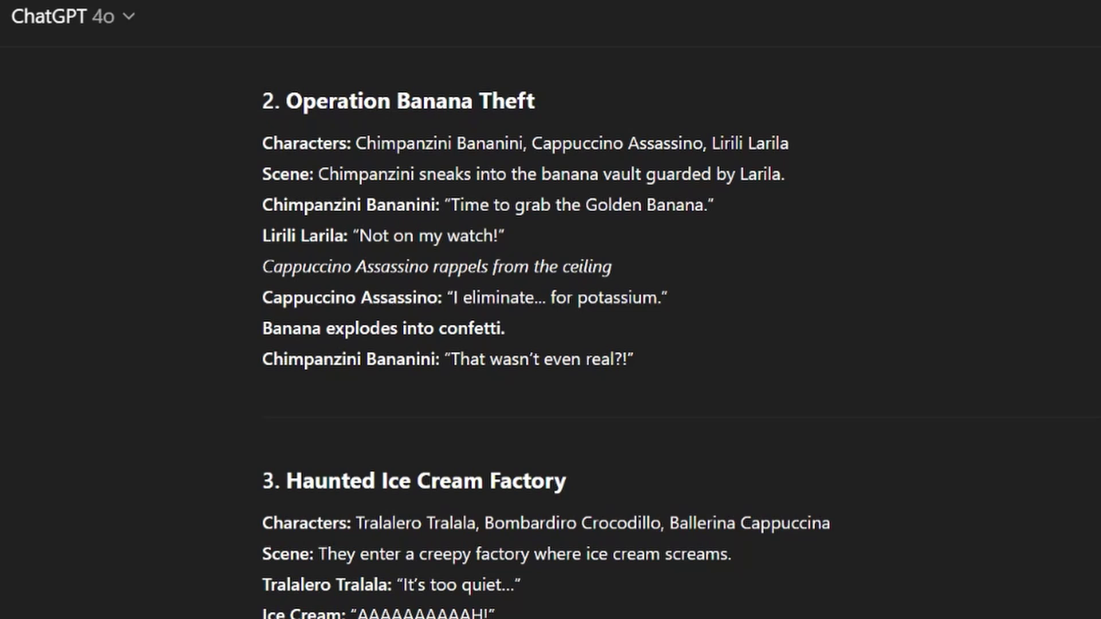
# Switch to ChatGPT and submit a prompt for 10 Tung Tung Tung Sahur YouTube Shorts ideas with 2-4 characters each, based on a sample story.
pyautogui.scroll(-6, 550, 344)
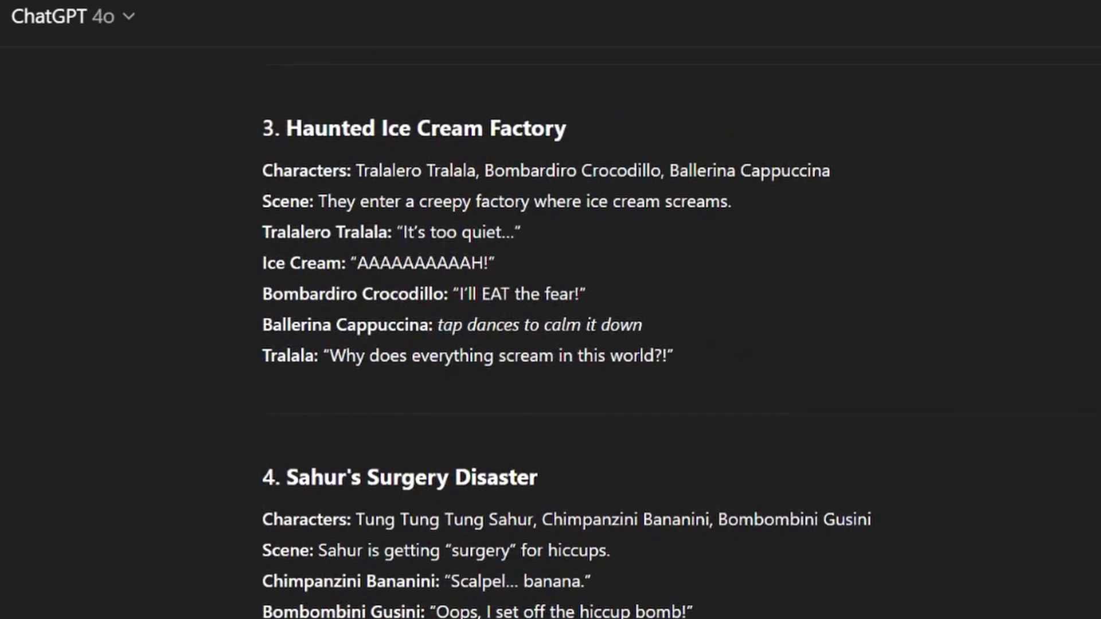
pyautogui.scroll(-2, 551, 345)
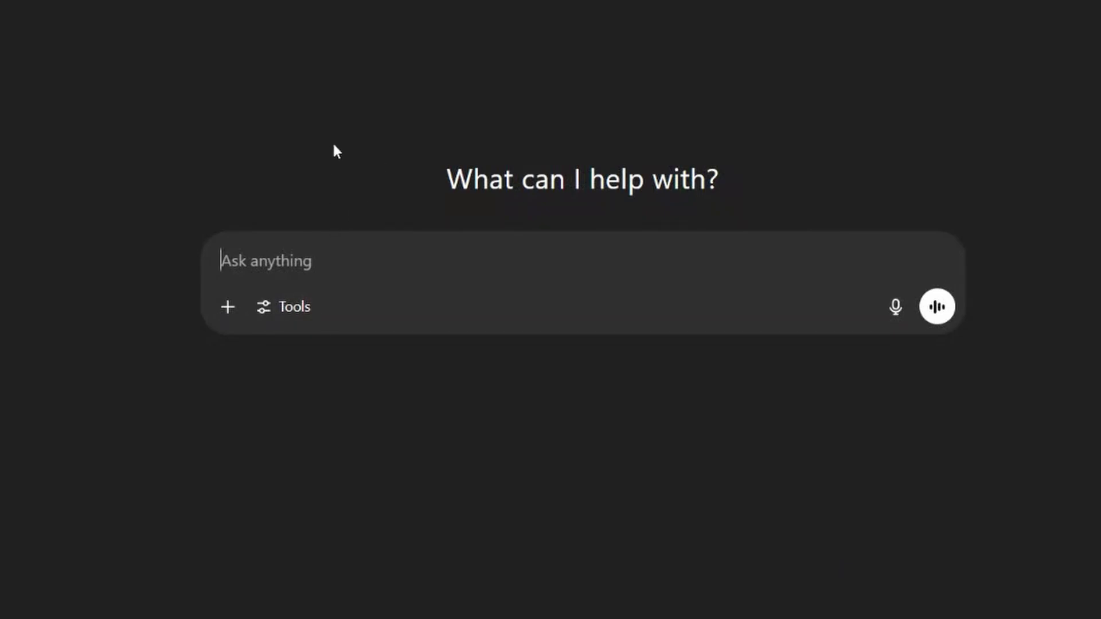
pyautogui.hotkey('ctrl', 'v')
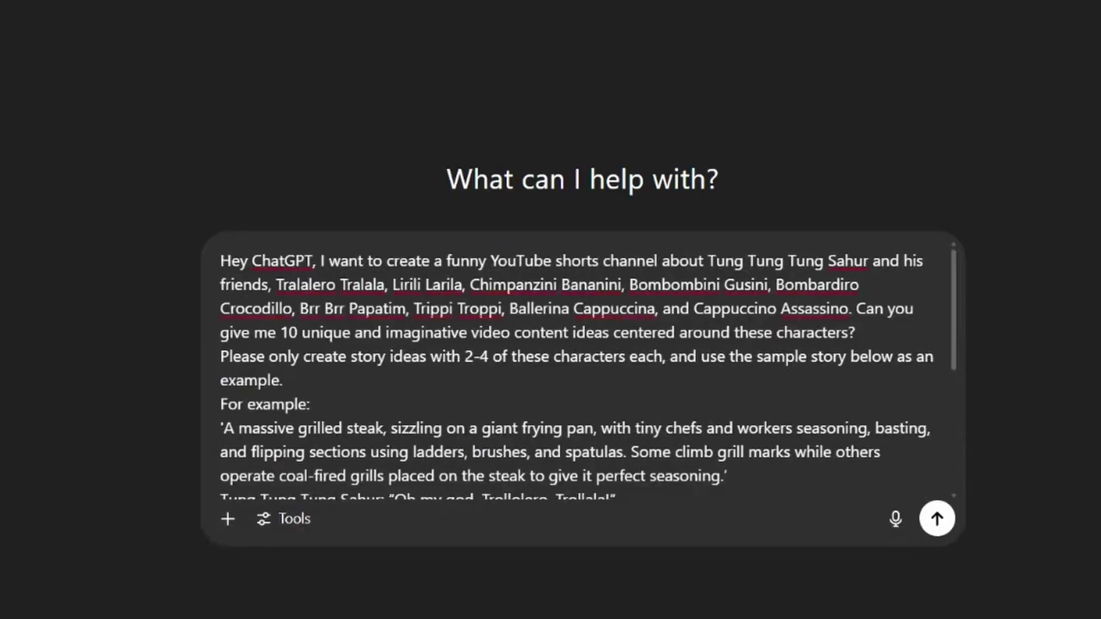
pyautogui.scroll(-5, 585, 367)
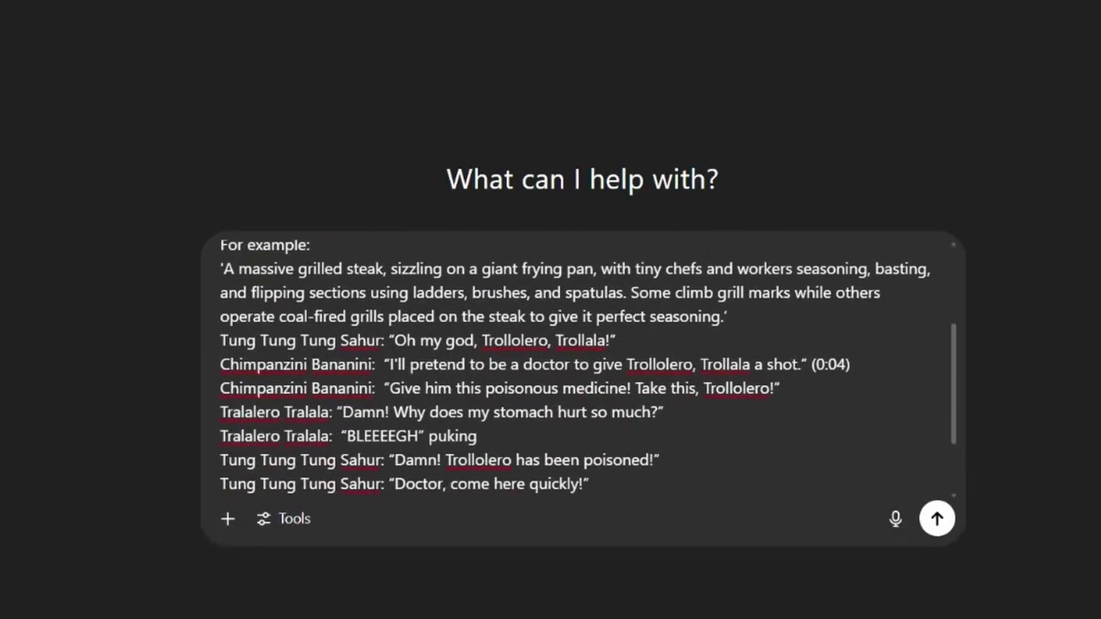
pyautogui.scroll(-1, 585, 367)
pyautogui.scroll(5, 585, 367)
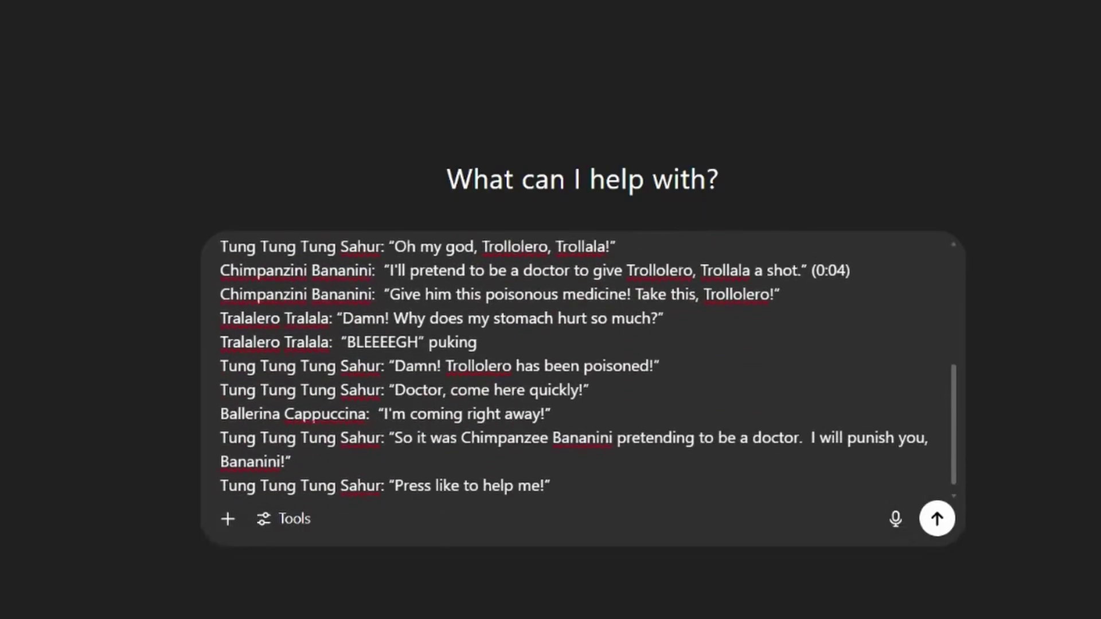
pyautogui.scroll(1, 585, 367)
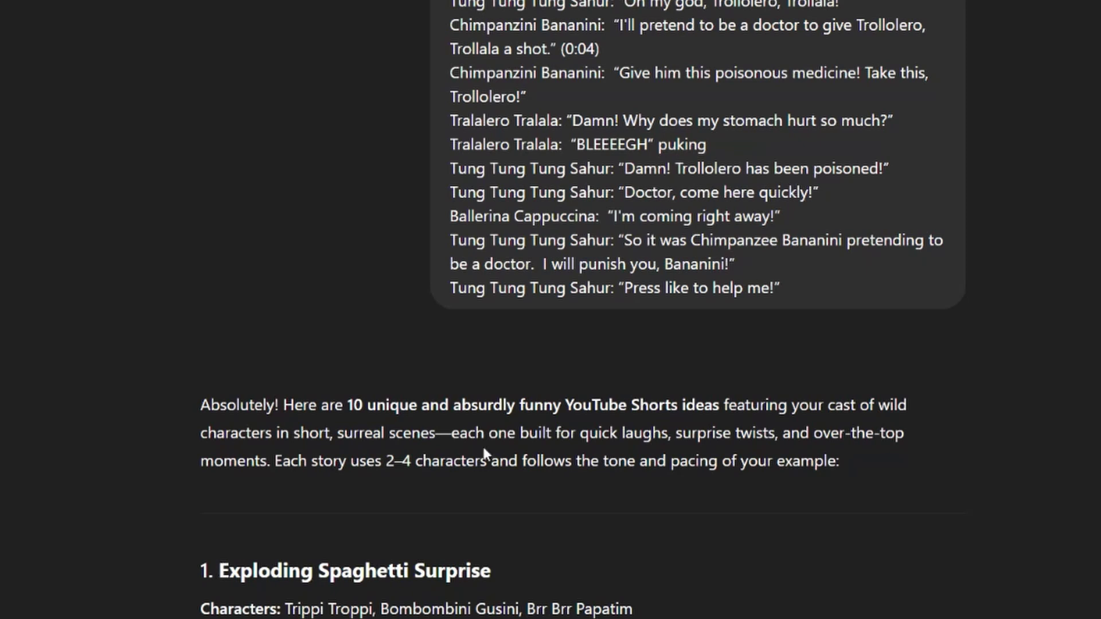
# Review the generated story ideas and send the request "Let's do a full script and scene breakdown for #4".
pyautogui.scroll(-20, 483, 442)
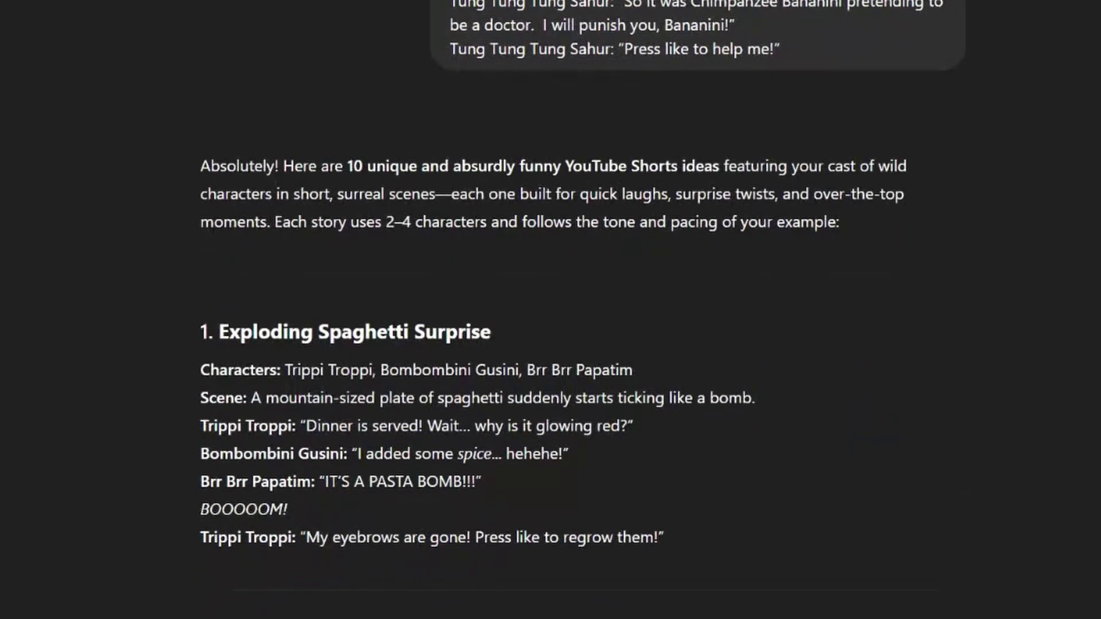
pyautogui.scroll(4, 560, 425)
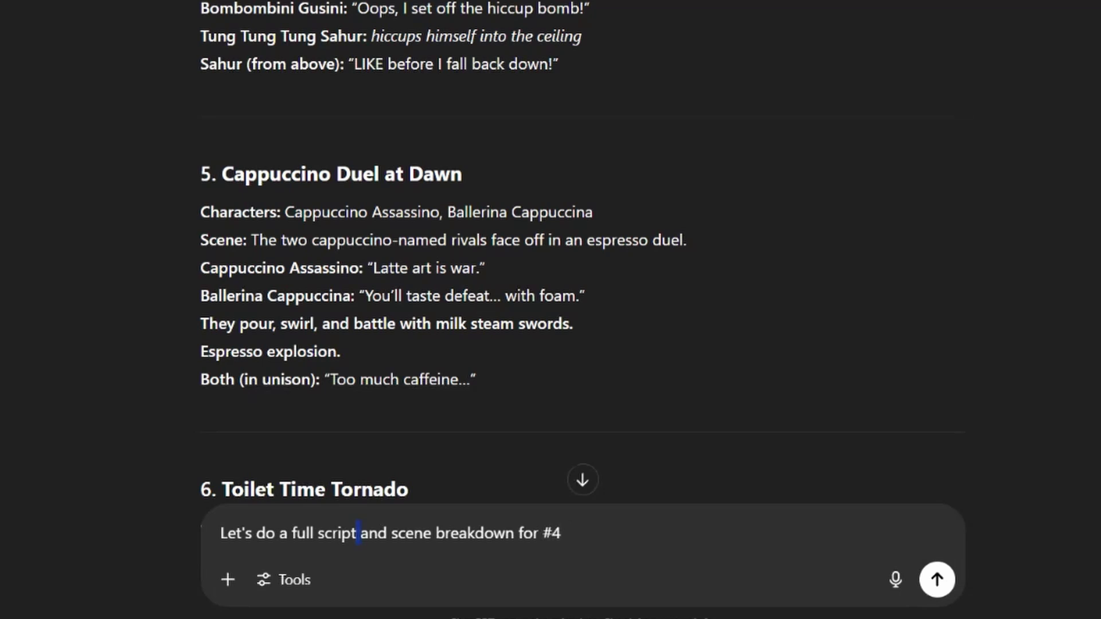
pyautogui.scroll(-4, 551, 258)
pyautogui.press('Return')
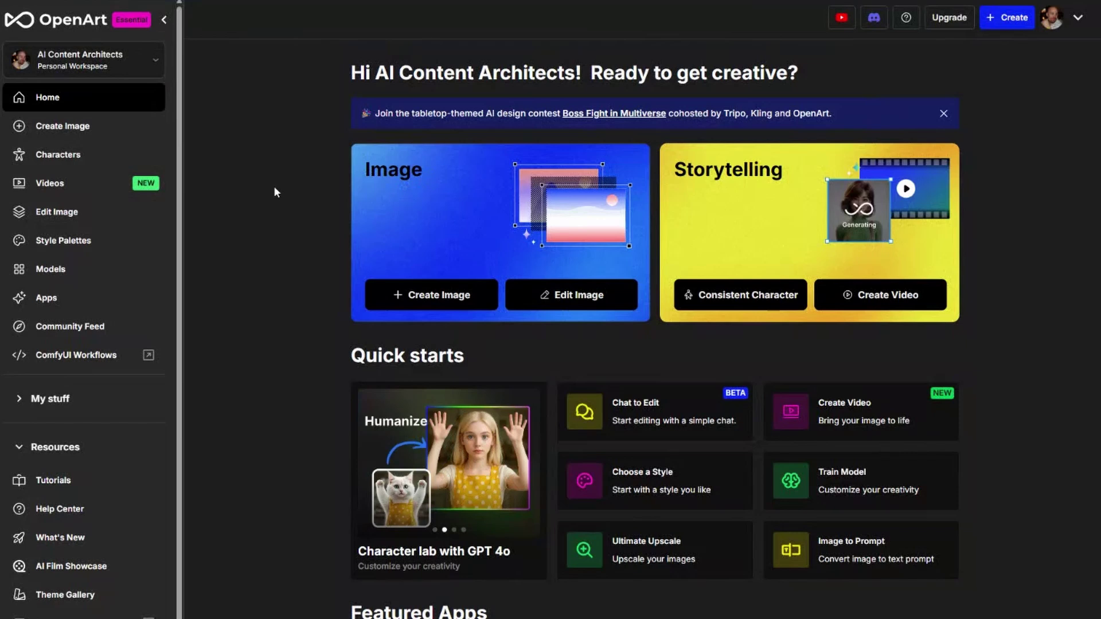
# Switch to OpenArt and browse the ready-made characters in its Character Library.
pyautogui.click(56, 155)
pyautogui.scroll(-3, 631, 327)
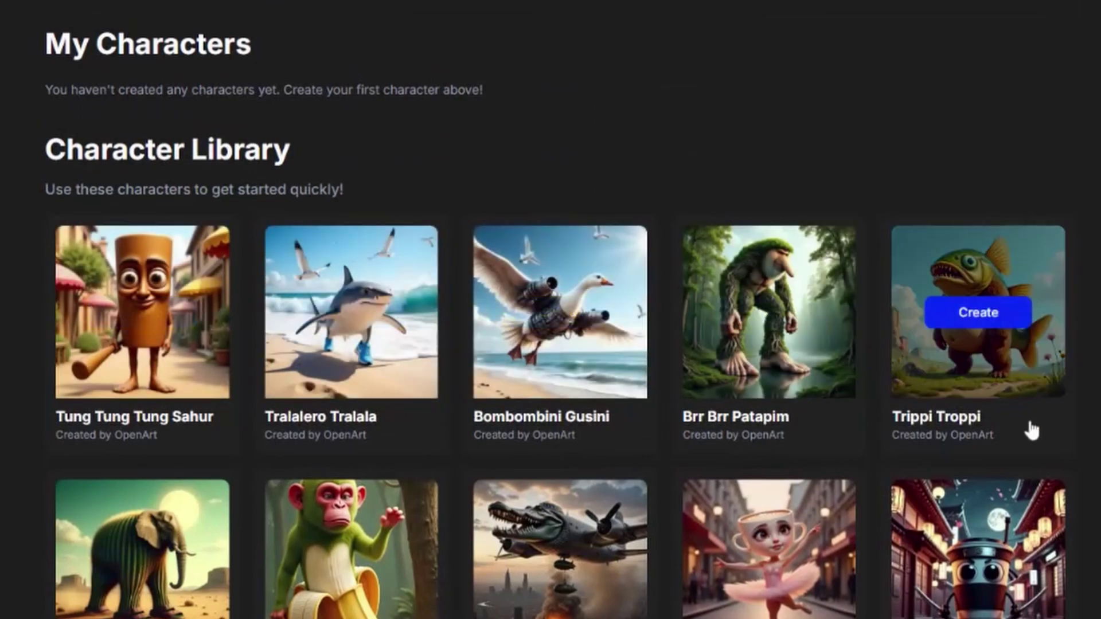
pyautogui.scroll(-5, 1038, 419)
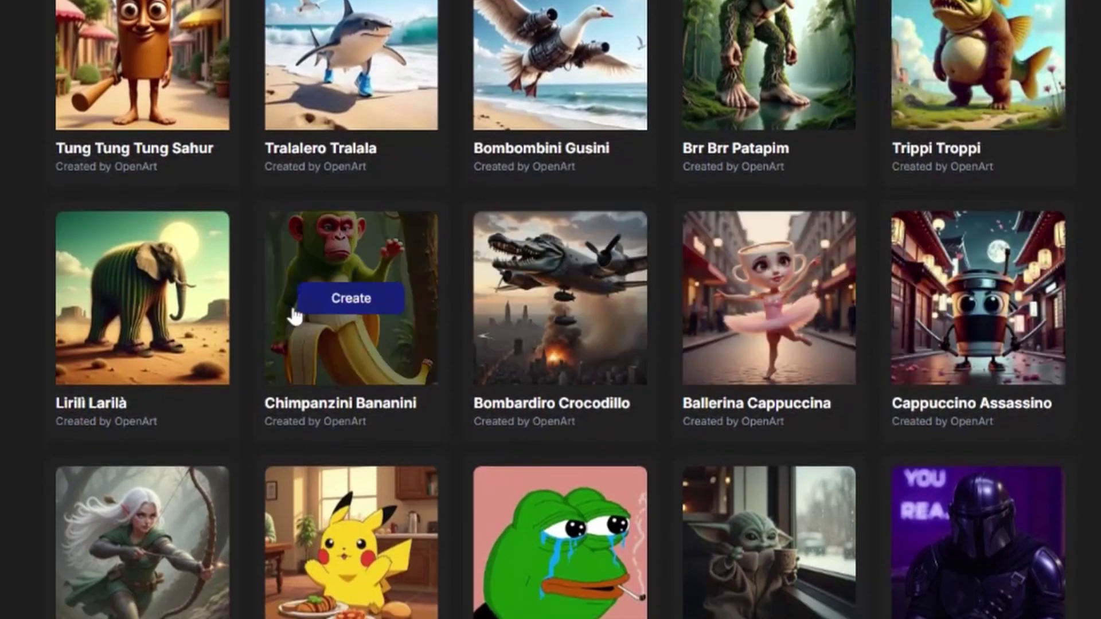
pyautogui.scroll(-5, 1090, 369)
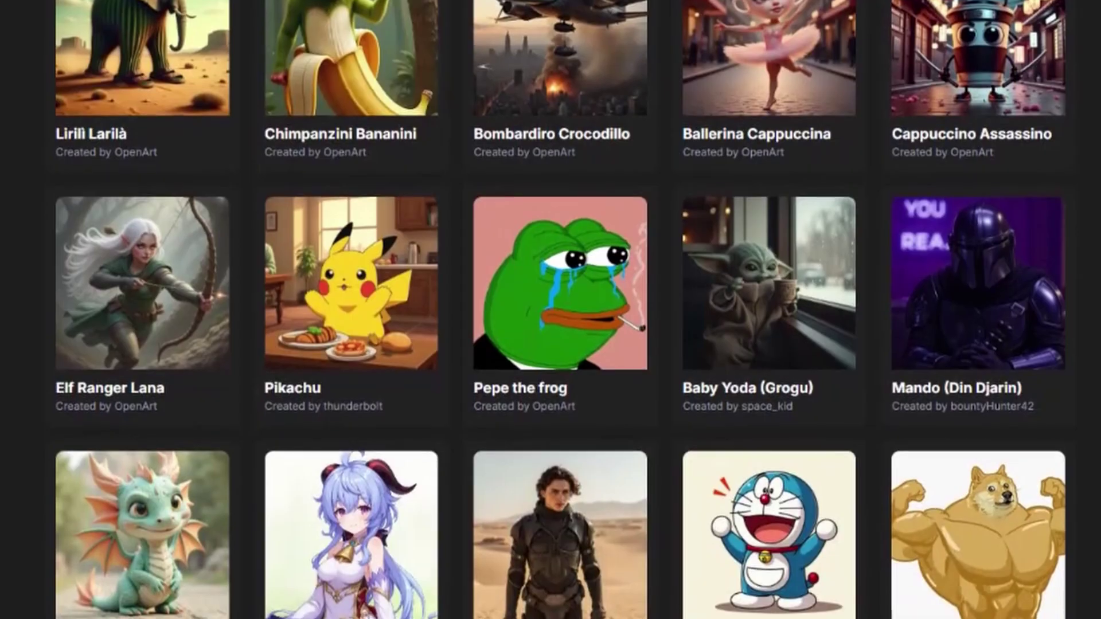
pyautogui.scroll(-5, 551, 309)
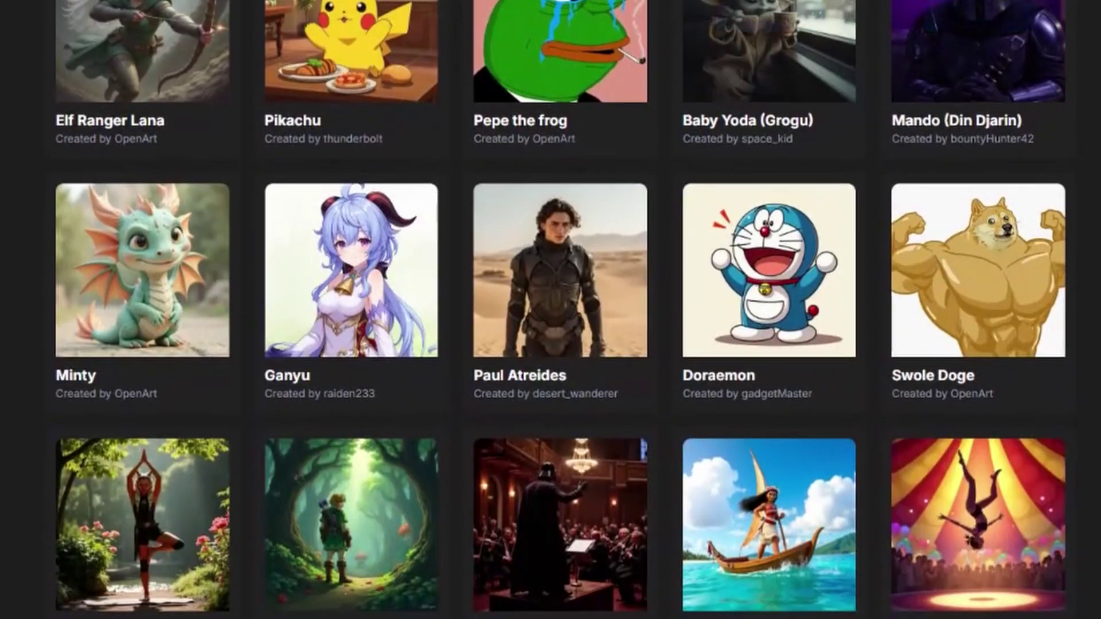
pyautogui.scroll(-5, 548, 63)
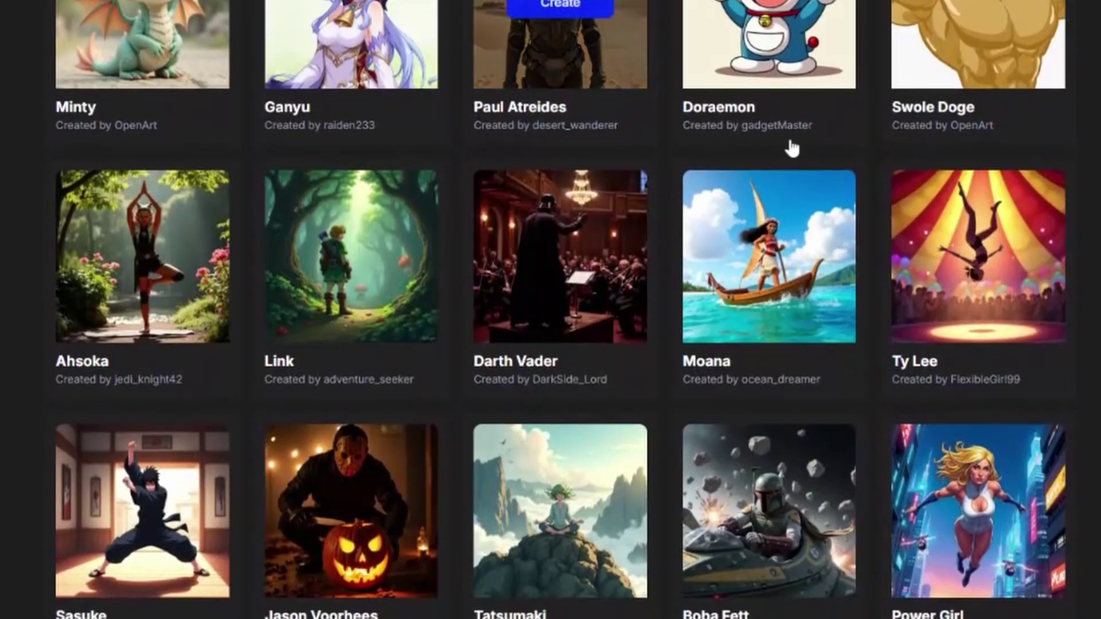
pyautogui.scroll(-5, 792, 148)
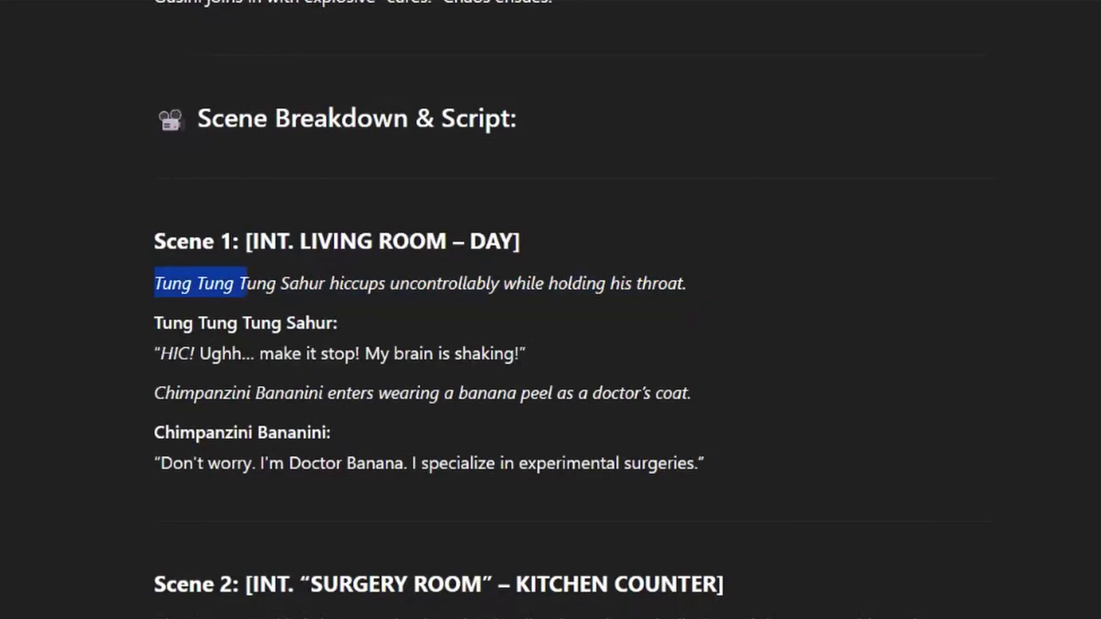
# Switch to ChatGPT and highlight Scene 1's opening action line about Tung Tung Tung Sahur hiccuping.
pyautogui.moveTo(248, 283); pyautogui.dragTo(658, 283)
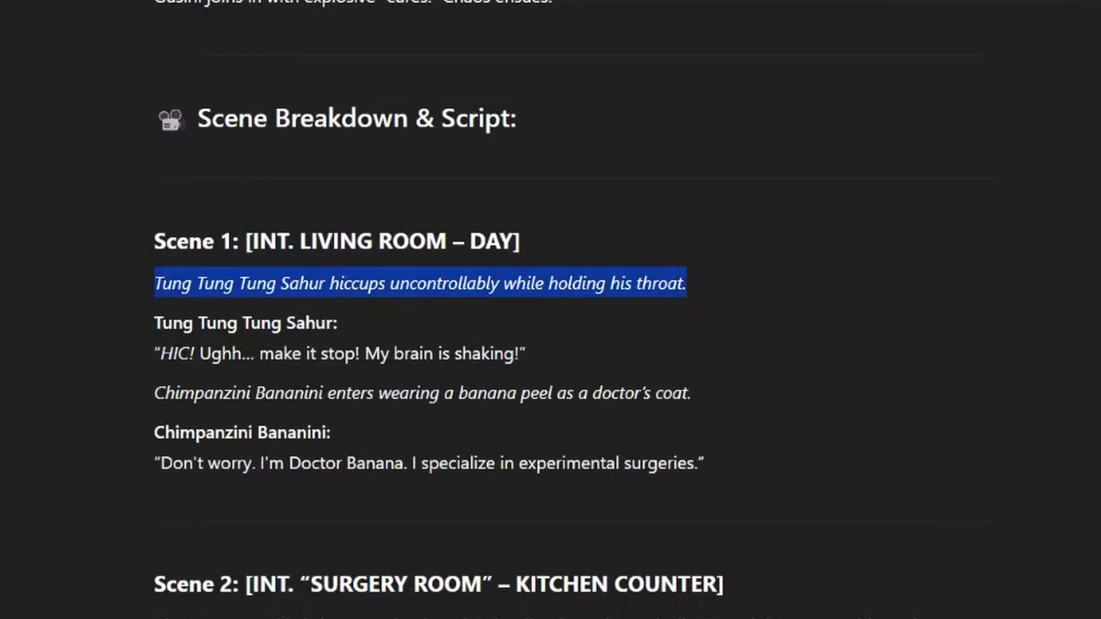
pyautogui.click(706, 283)
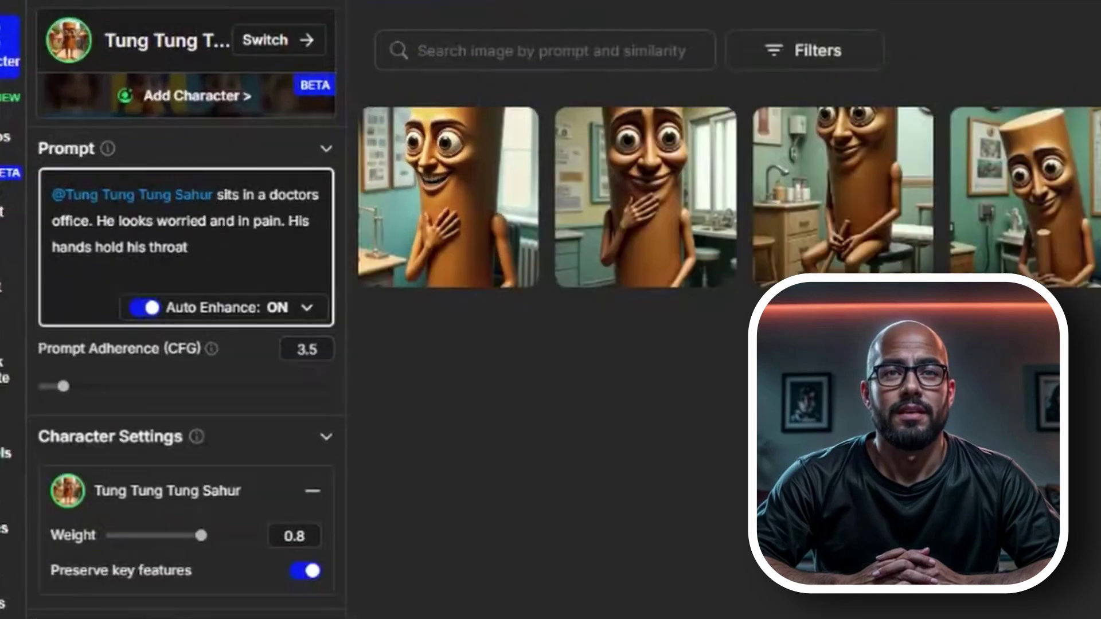
# Switch to OpenArt and check the aspect ratio choices for the Tung Tung Tung Sahur character image.
pyautogui.click(117, 143)
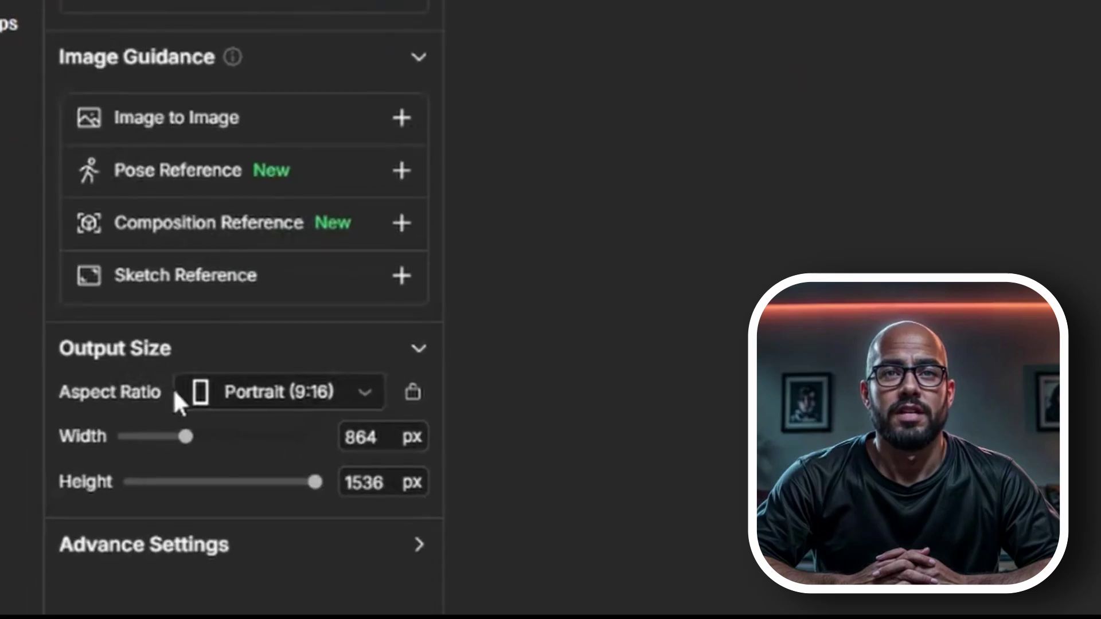
pyautogui.click(266, 403)
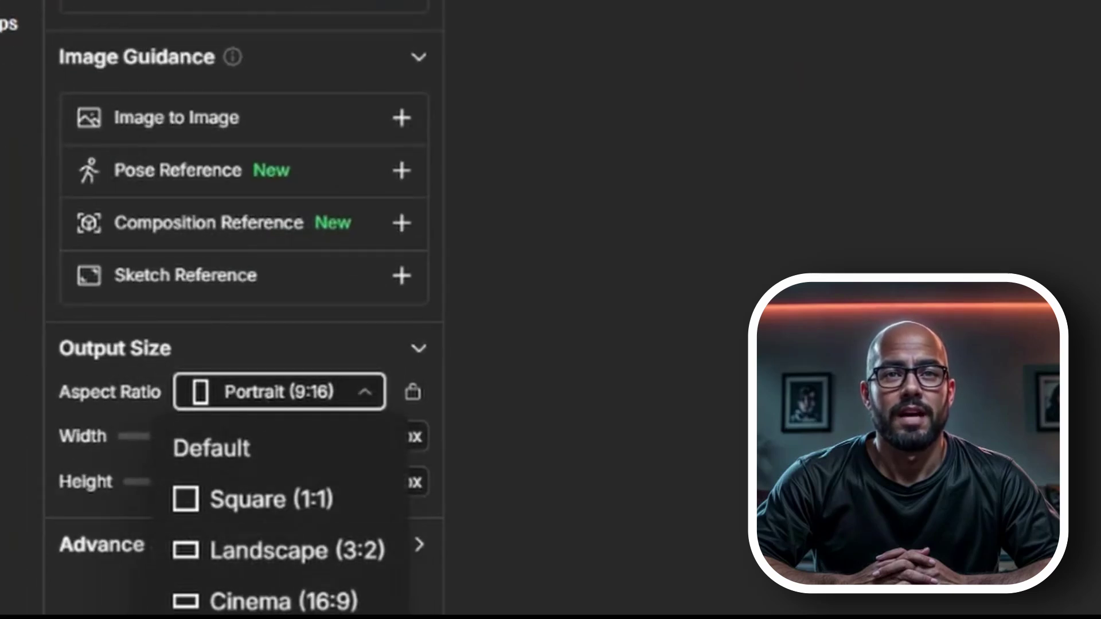
pyautogui.press('Escape')
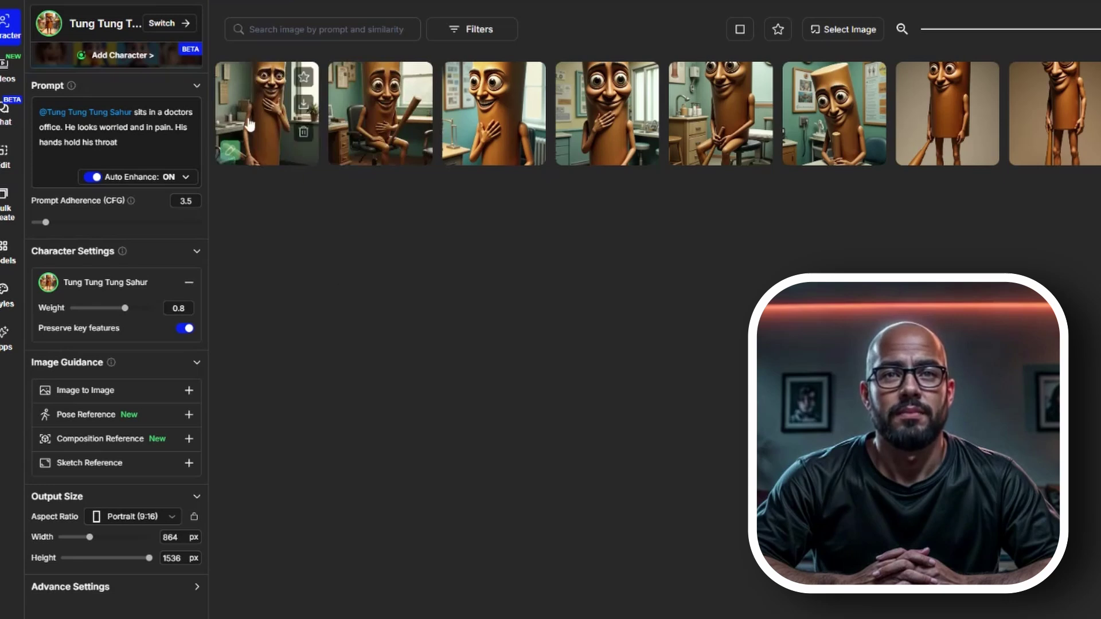
# Turn the first doctor's-office image into a video source with the prompt "Tung Tung Tung Sahur hiccups uncontrollably while holding his throat.".
pyautogui.click(283, 143)
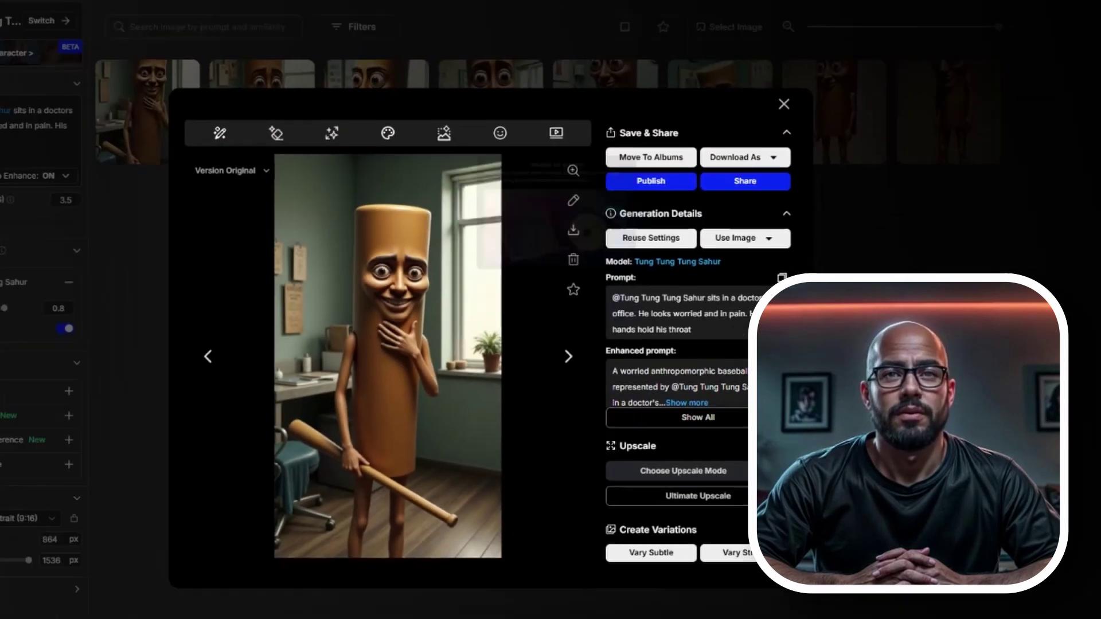
pyautogui.click(558, 51)
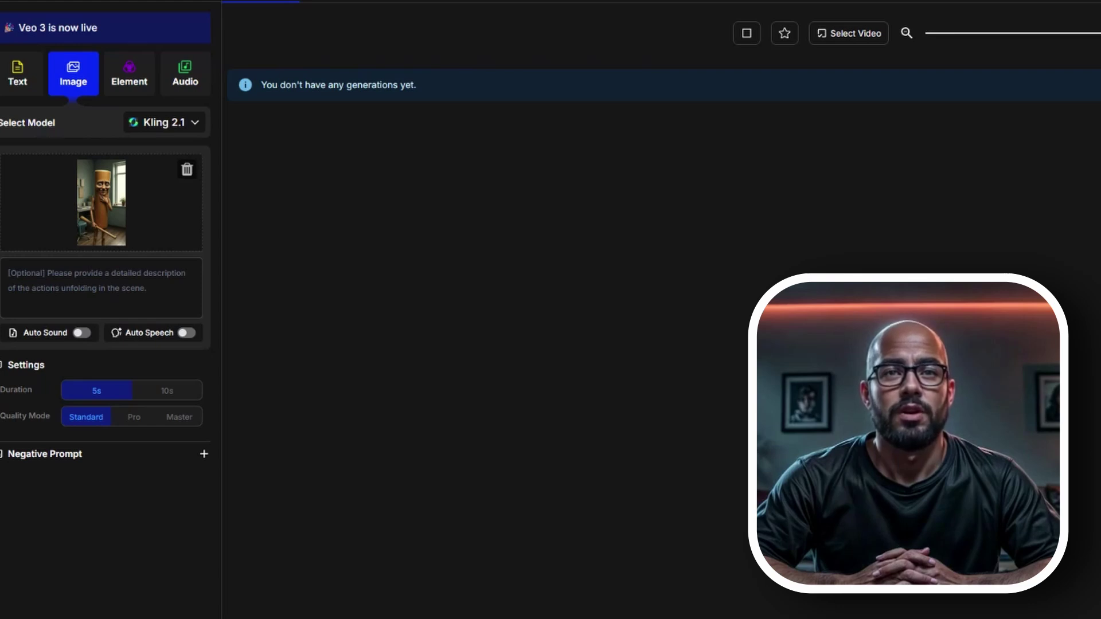
pyautogui.write('Tung Tung Tung Sahur hiccups uncontrollably while holding his throat.')
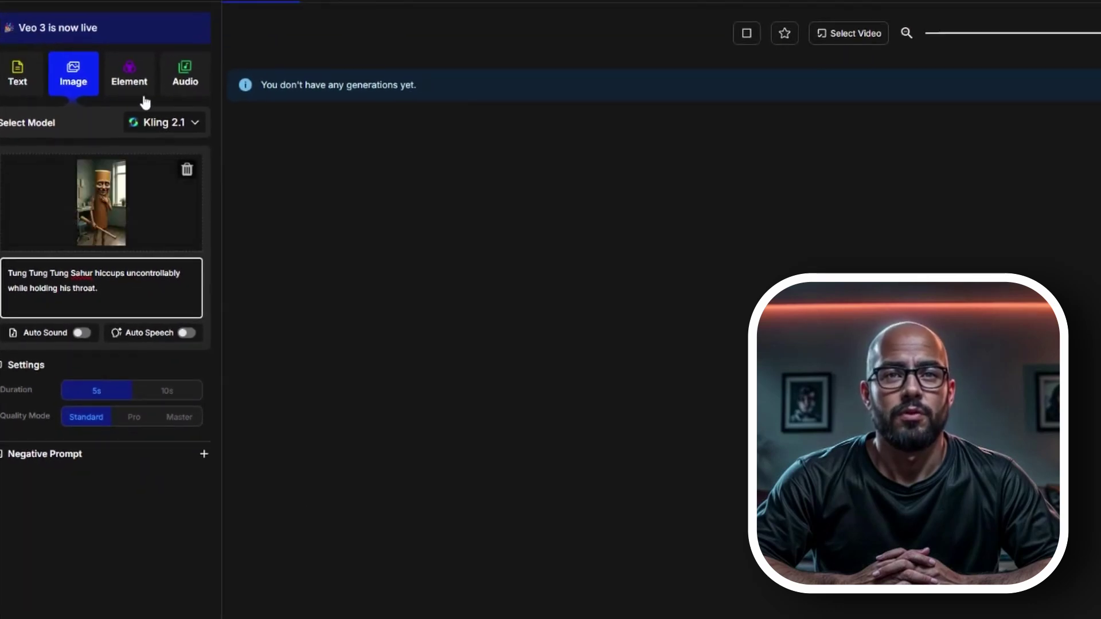
# Generate the video with the Kling 2.1 model and preview the resulting clip.
pyautogui.click(161, 125)
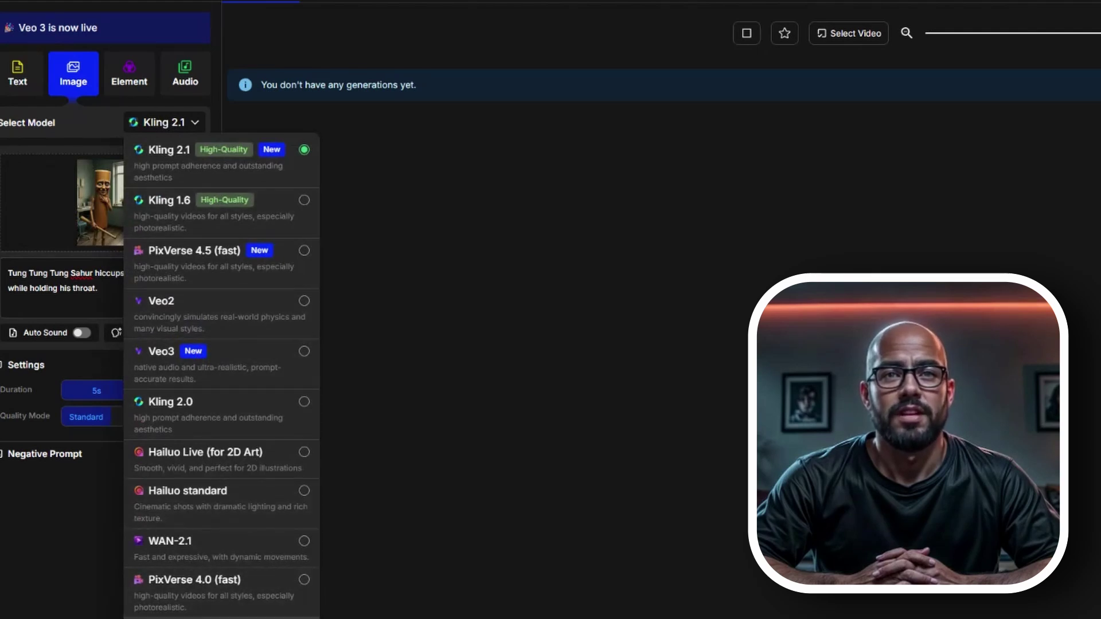
pyautogui.click(177, 178)
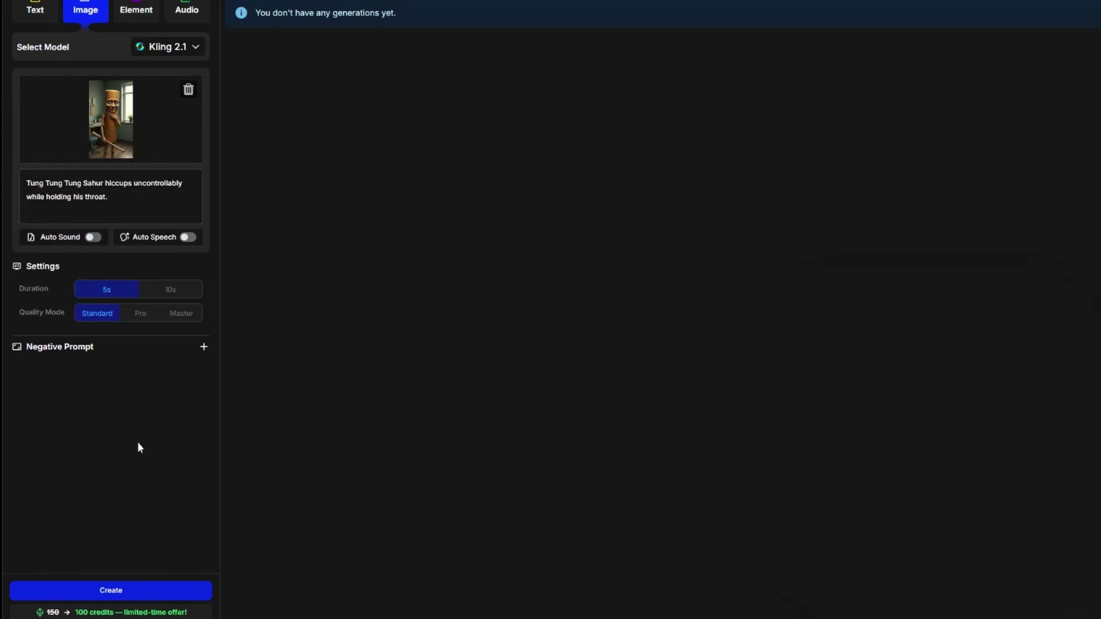
pyautogui.click(120, 592)
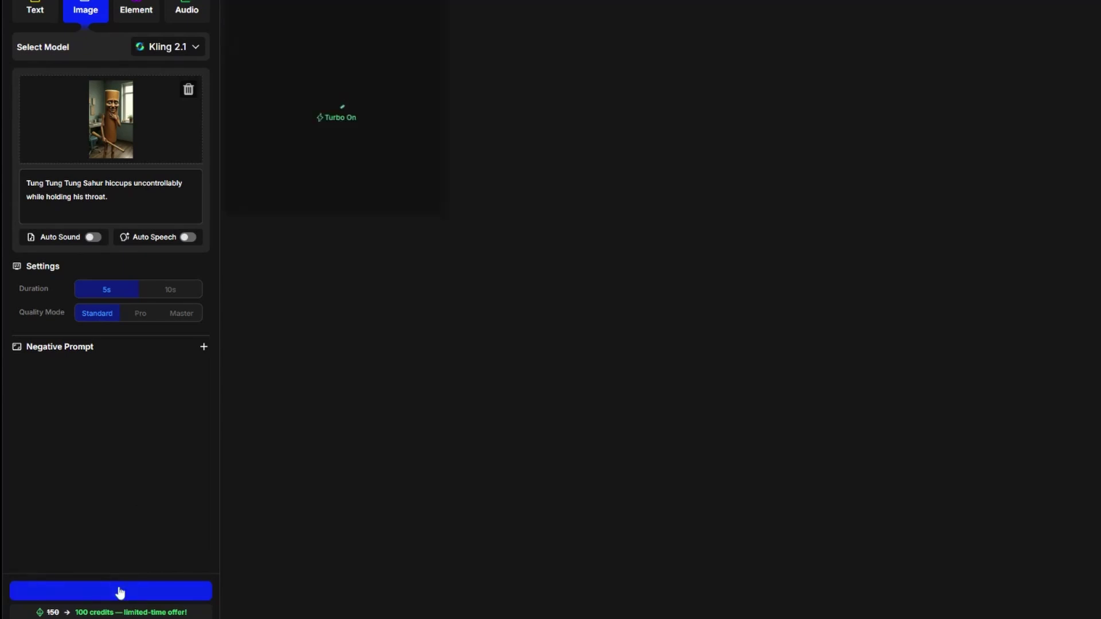
pyautogui.click(354, 149)
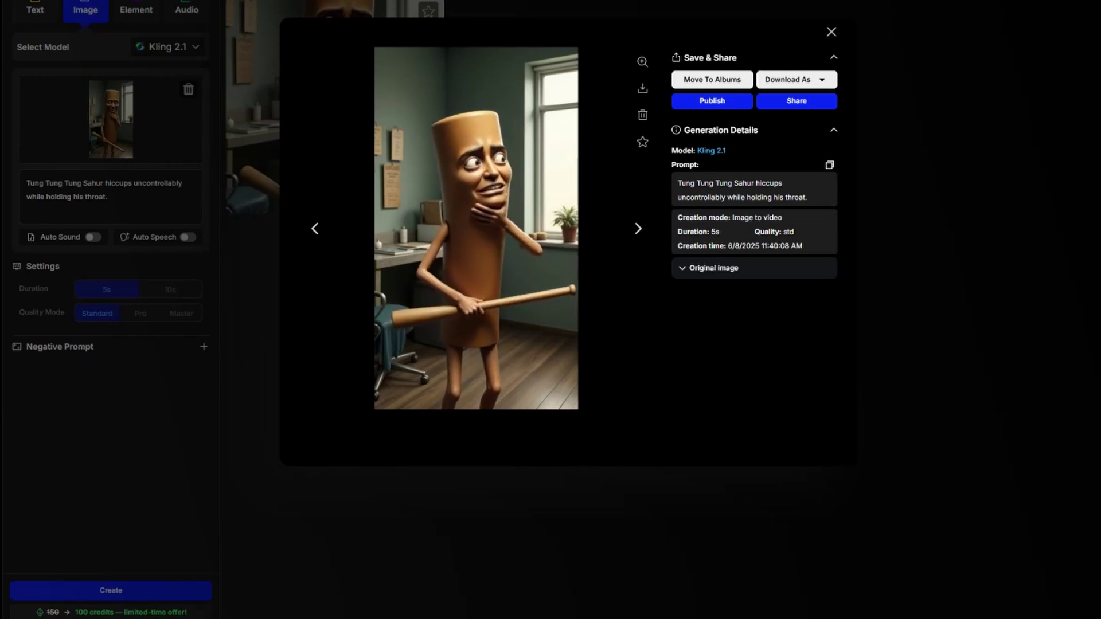
pyautogui.press('Escape')
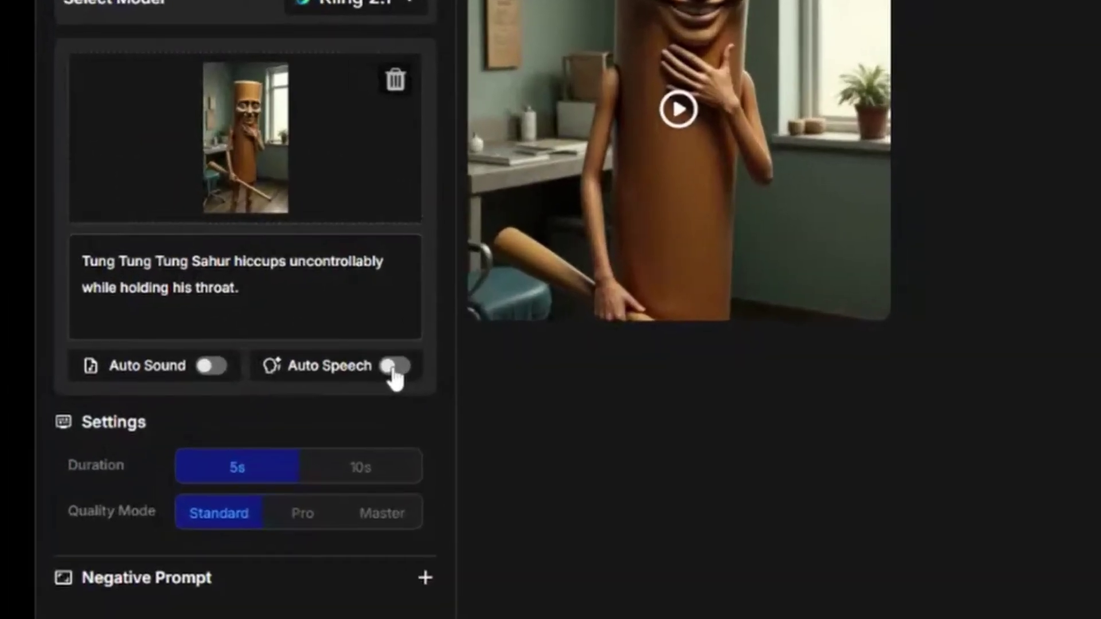
# Fill in the Auto Speech text "Ughh… make it stop! My brain is shaking!" and enable Lip-sync.
pyautogui.moveTo(394, 374)
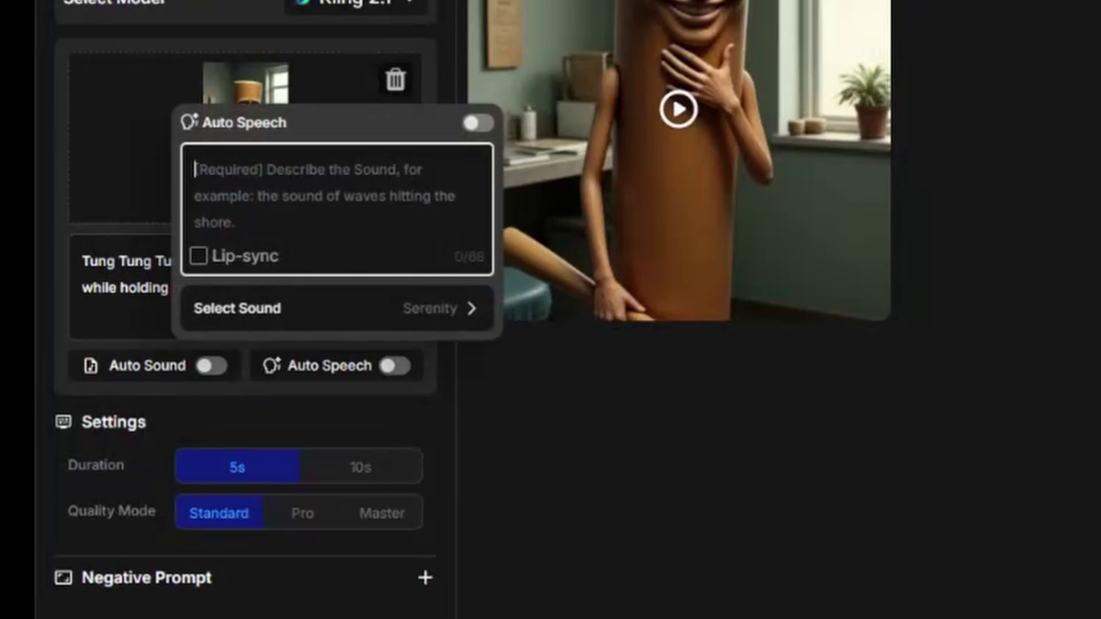
pyautogui.write('Ughh… make it stop! My brain is shaking!"')
pyautogui.click(198, 257)
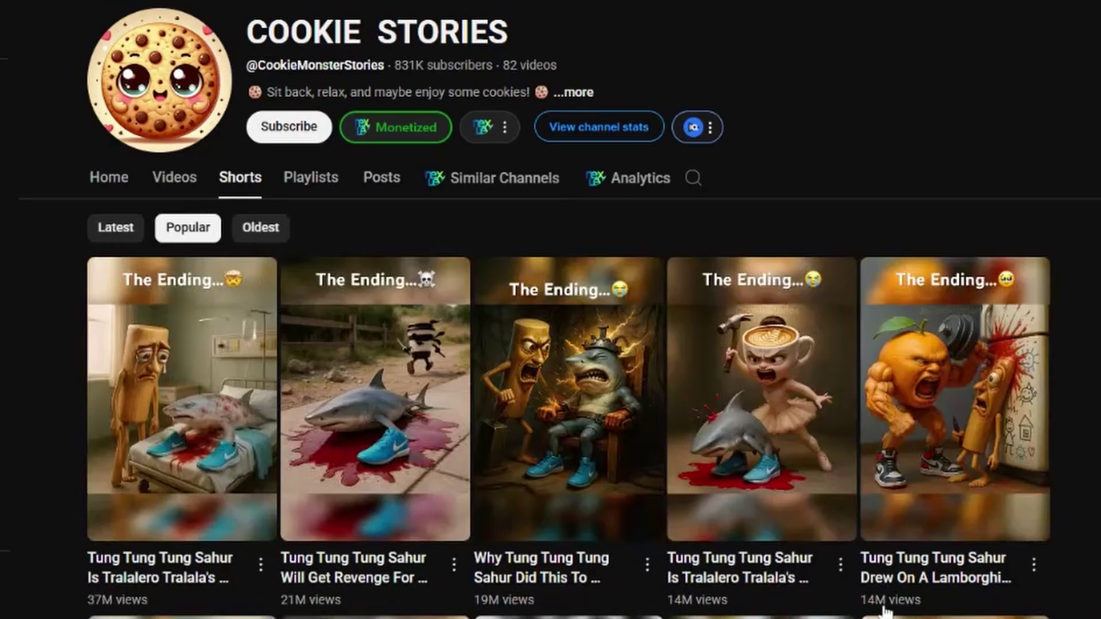
# Look through the most popular Shorts on the Cookie Stories YouTube channel.
pyautogui.scroll(-5, 885, 612)
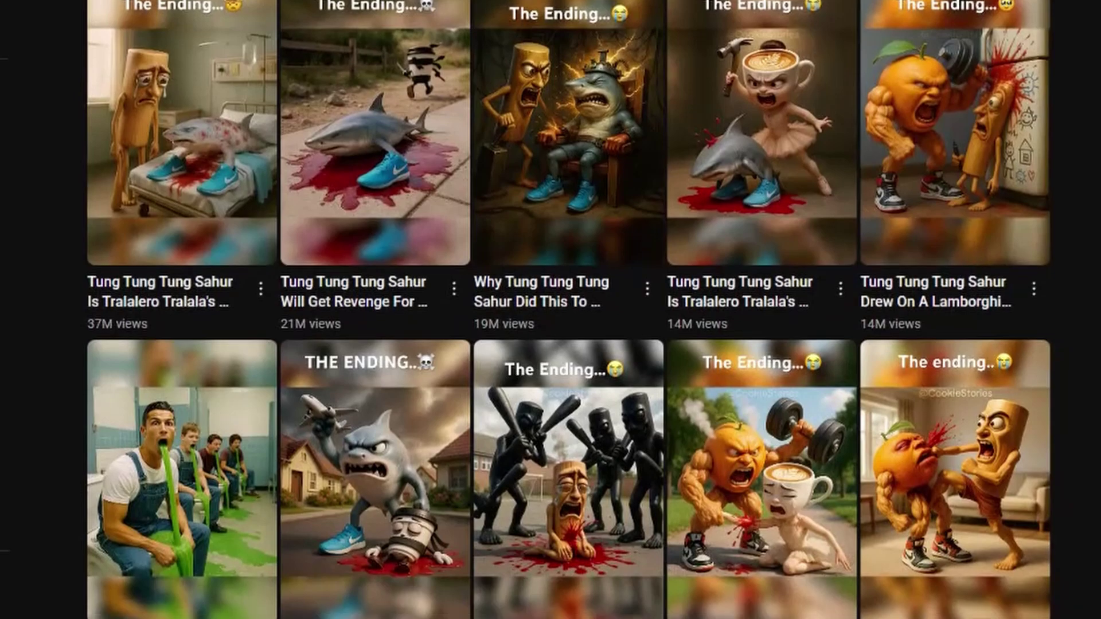
pyautogui.scroll(-5, 551, 310)
pyautogui.scroll(-10, 550, 310)
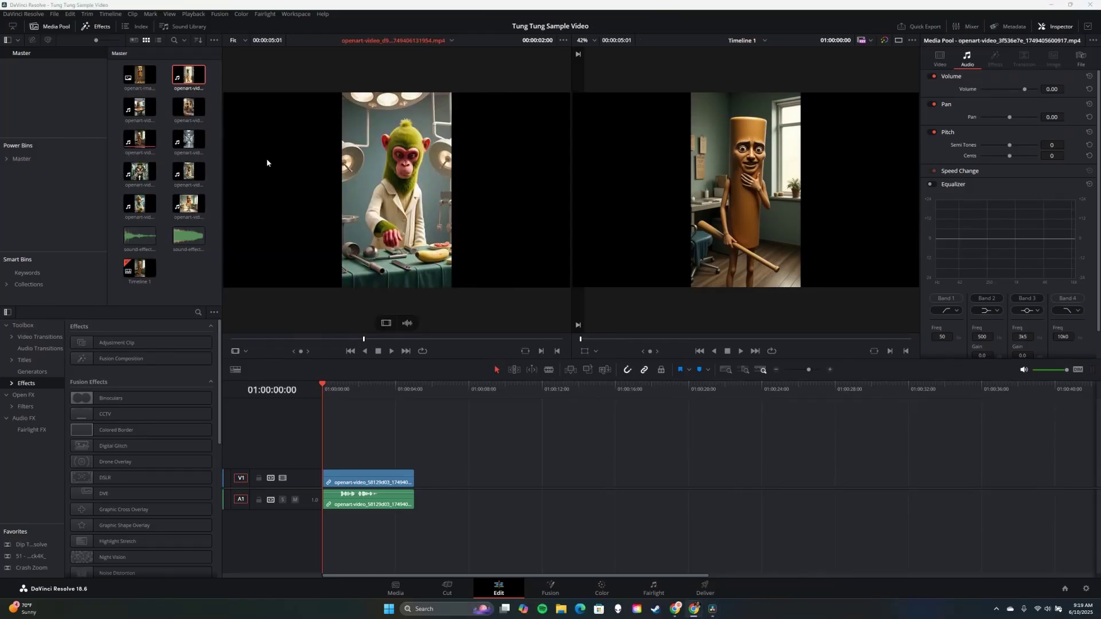
# Switch to DaVinci Resolve and append the green monkey doctor doorway clip and one more OpenArt clip after the first timeline clip.
pyautogui.moveTo(336, 162); pyautogui.dragTo(728, 351)
pyautogui.press('space')
pyautogui.click(727, 352)
pyautogui.moveTo(188, 172); pyautogui.dragTo(509, 480)
pyautogui.click(392, 351)
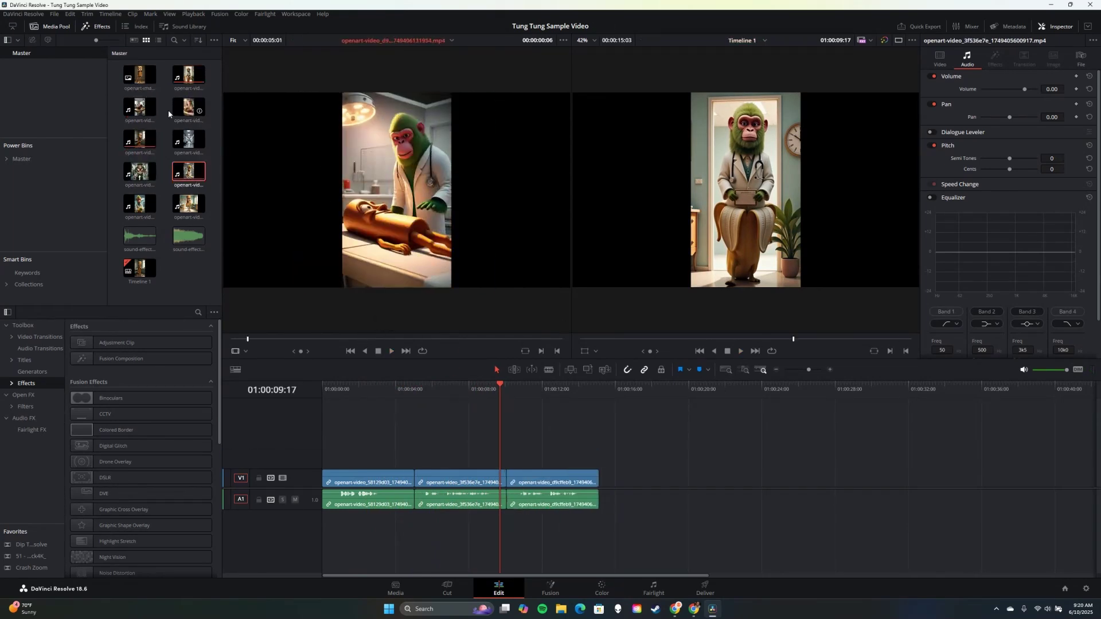
# Append four more OpenArt clips to the timeline in story order, ending with the operating-table clip.
pyautogui.moveTo(139, 107); pyautogui.dragTo(602, 479)
pyautogui.moveTo(142, 171); pyautogui.dragTo(693, 480)
pyautogui.moveTo(139, 203); pyautogui.dragTo(786, 480)
pyautogui.moveTo(189, 172); pyautogui.dragTo(878, 480)
# Place sound-effect-1086.mp3 on track A2 and sound-effect-350.mp3 on A3 under the operating-table clip, and play the timeline to check them.
pyautogui.click(177, 241)
pyautogui.moveTo(176, 243); pyautogui.dragTo(930, 527)
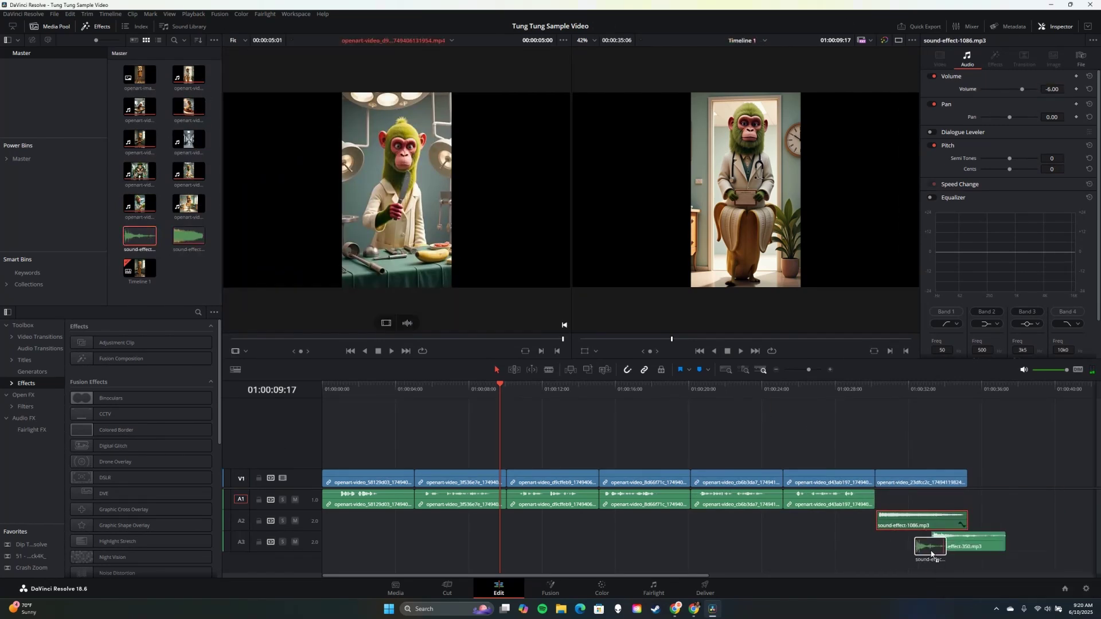
pyautogui.click(735, 352)
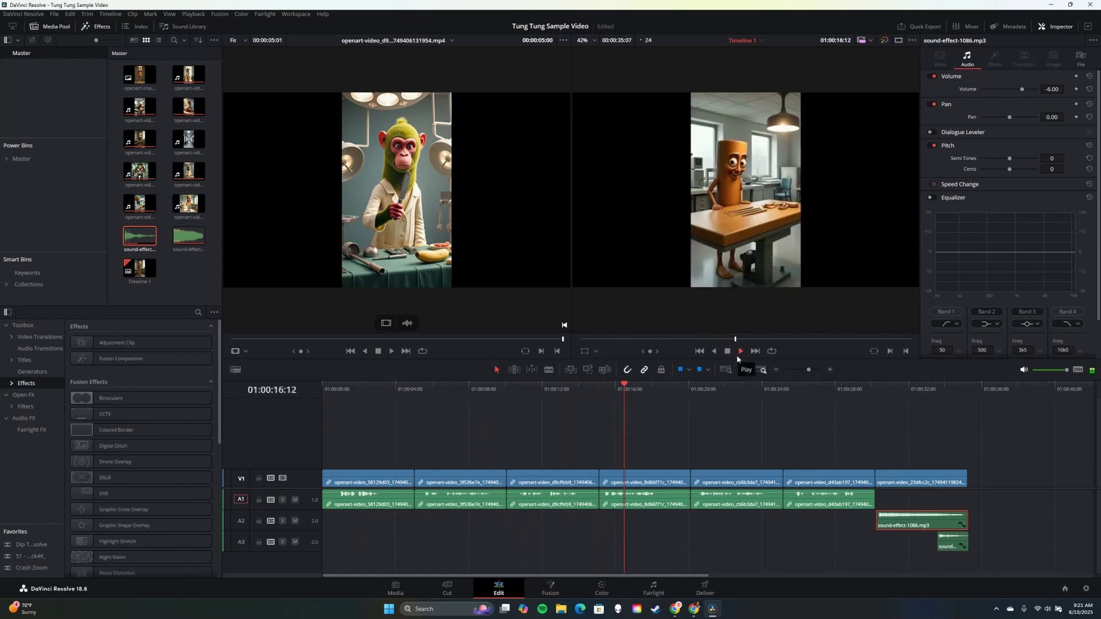
pyautogui.click(727, 351)
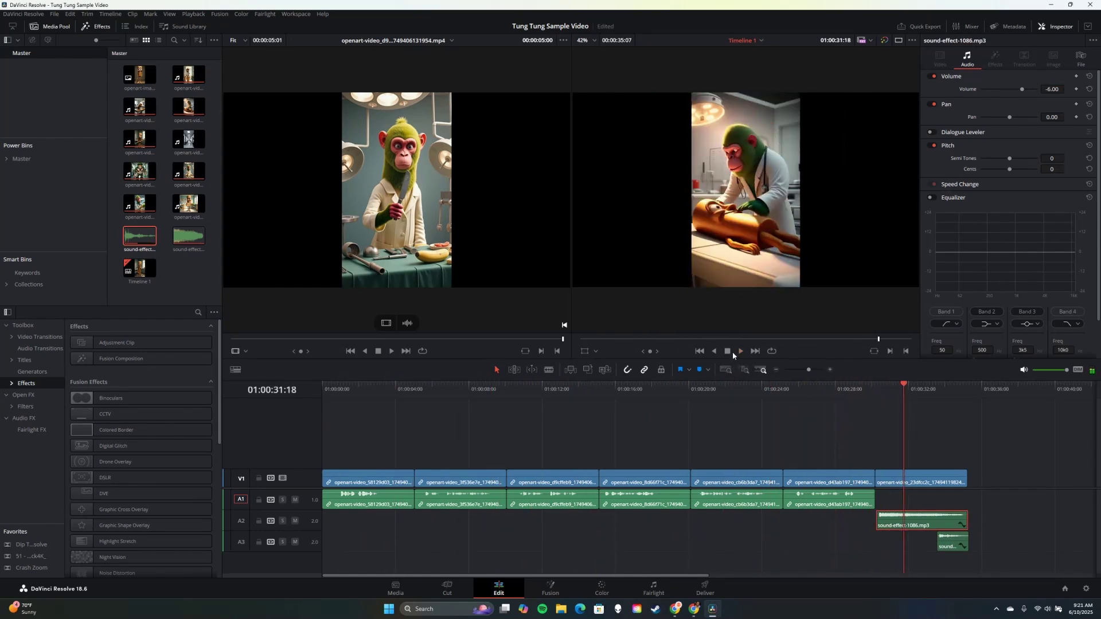
pyautogui.scroll(3, 727, 479)
pyautogui.moveTo(616, 481); pyautogui.dragTo(627, 482)
pyautogui.click(660, 530)
pyautogui.press('space')
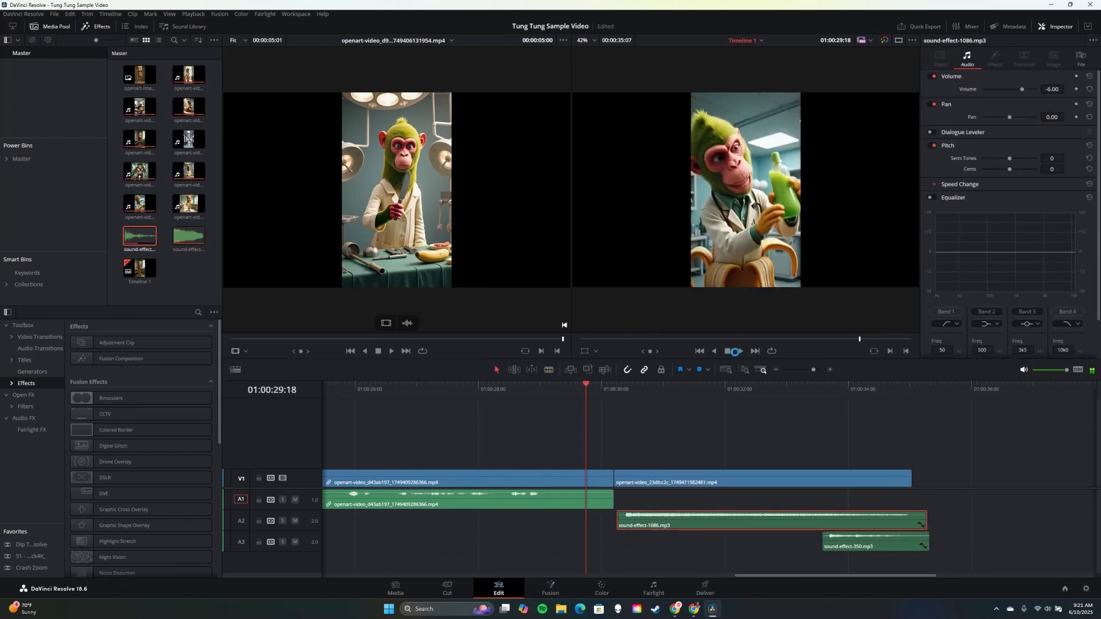
# Append the "Like and Subscribe" clip after the operating-table clip and play it back.
pyautogui.moveTo(189, 204); pyautogui.dragTo(910, 481)
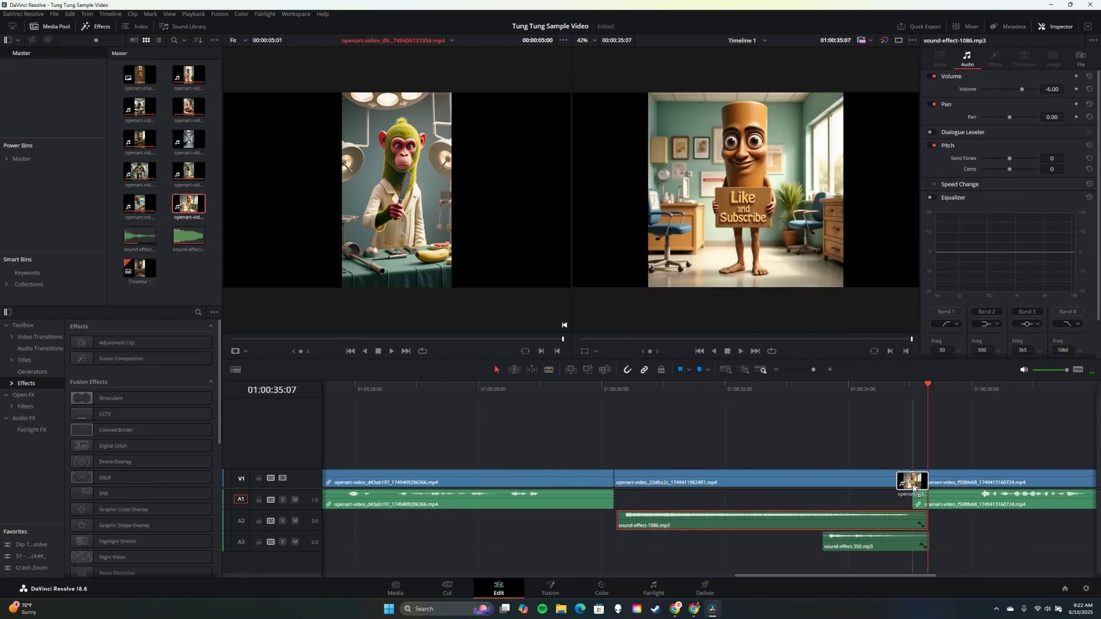
pyautogui.scroll(-3, 910, 480)
pyautogui.click(741, 351)
pyautogui.click(727, 351)
# Split the "Like and Subscribe" clip near its start and at 01:00:38:19, and delete the opening piece.
pyautogui.press('b')
pyautogui.click(839, 482)
pyautogui.click(724, 483)
pyautogui.press('a')
pyautogui.click(712, 483)
pyautogui.press('BackSpace')
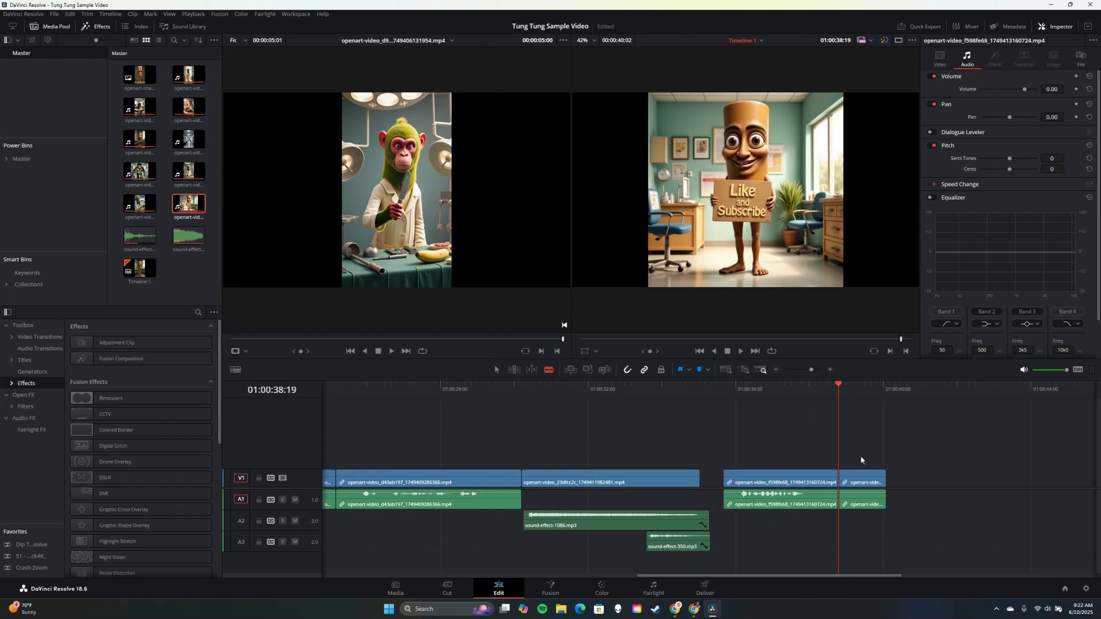
# Delete the tail of the "Like and Subscribe" clip and move the remaining piece back to close the gap after the operating-table clip.
pyautogui.click(863, 482)
pyautogui.press('BackSpace')
pyautogui.moveTo(798, 482); pyautogui.dragTo(774, 481)
pyautogui.moveTo(838, 389); pyautogui.dragTo(618, 388)
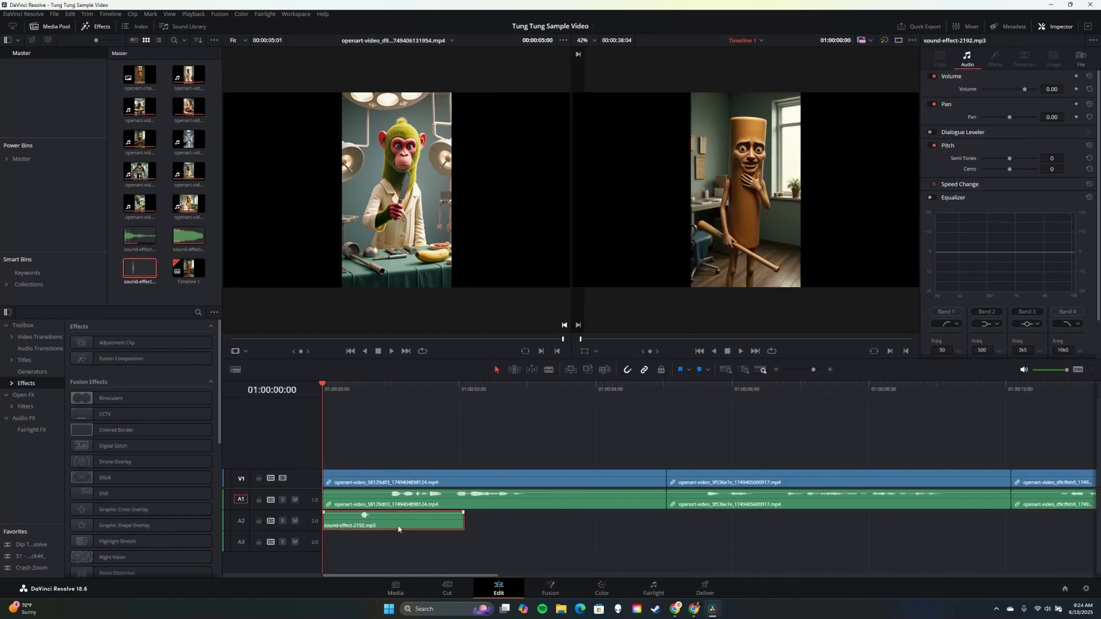
# Shorten sound-effect-2192.mp3 on track A2 and place a shorter copy of it on track A3 under the first clip.
pyautogui.moveTo(505, 525); pyautogui.dragTo(433, 558)
pyautogui.press('b')
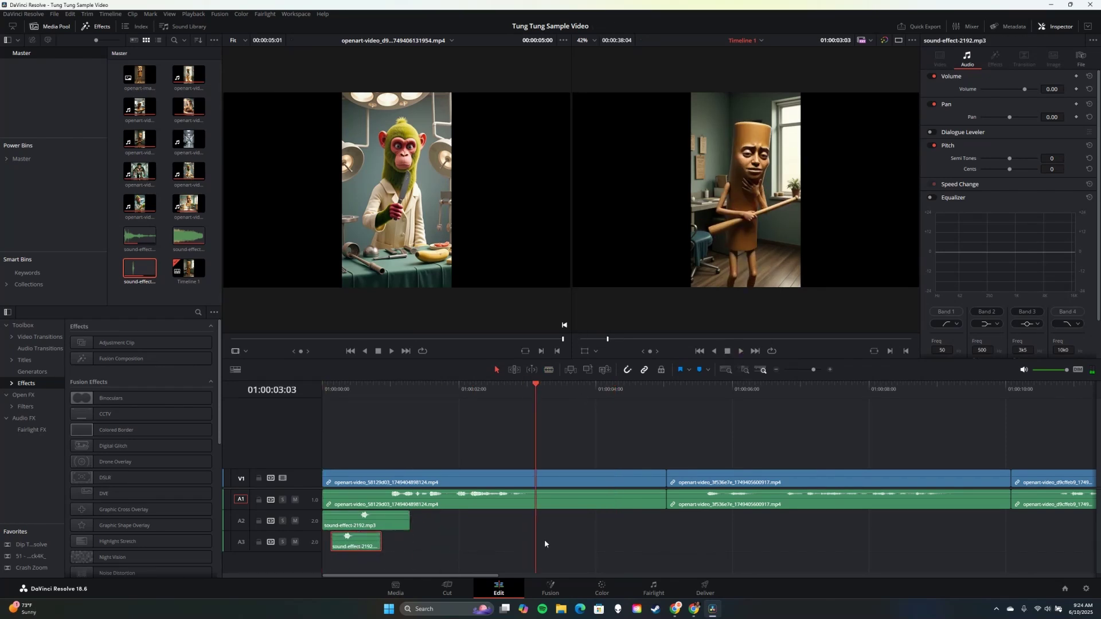
# Split the first doctor's-office clip at 01:00:03:17 and ripple-delete its remaining part so the next clip follows directly.
pyautogui.hotkey('ctrl', 'b')
pyautogui.click(622, 482)
pyautogui.press('BackSpace')
pyautogui.hotkey('ctrl', 'z')
pyautogui.click(633, 477)
pyautogui.press('Delete')
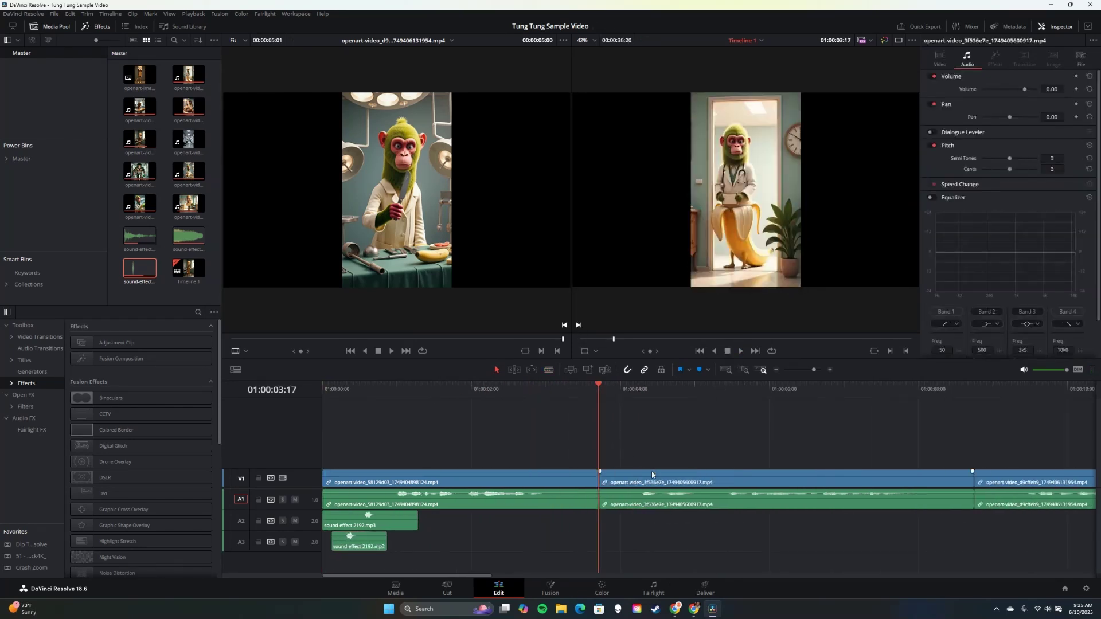